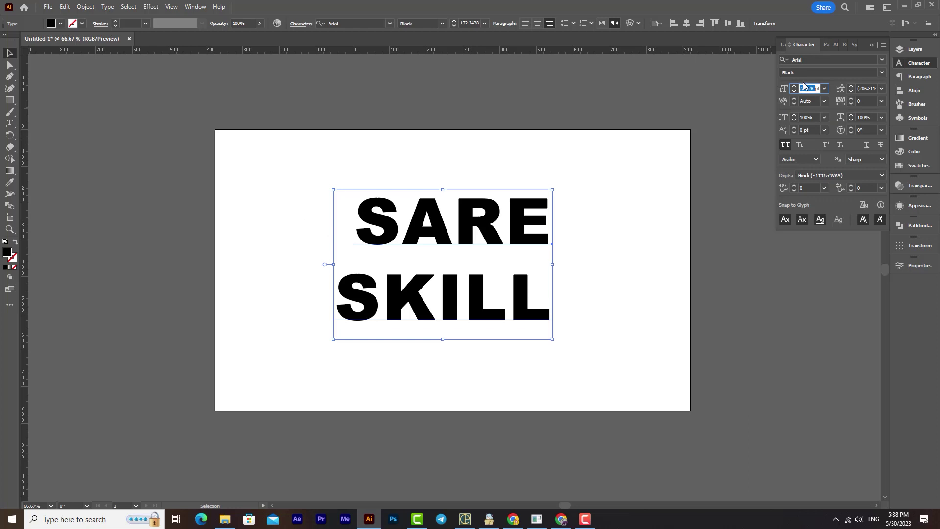
- Scale the SARE SKILL text up to about 214 pt and tighten its leading to 210 pt
left_click_drag(557, 337, 583, 356)
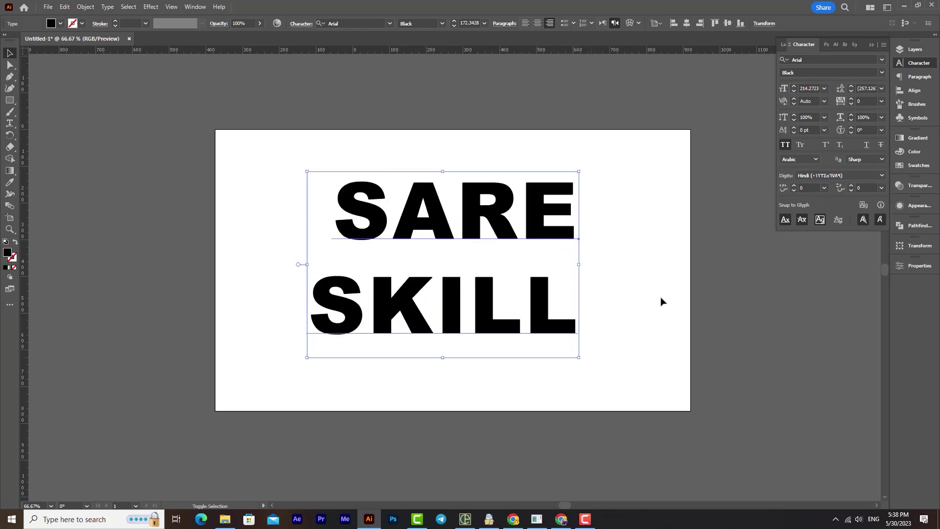
left_click(862, 89)
scroll(864, 89, "down", 10)
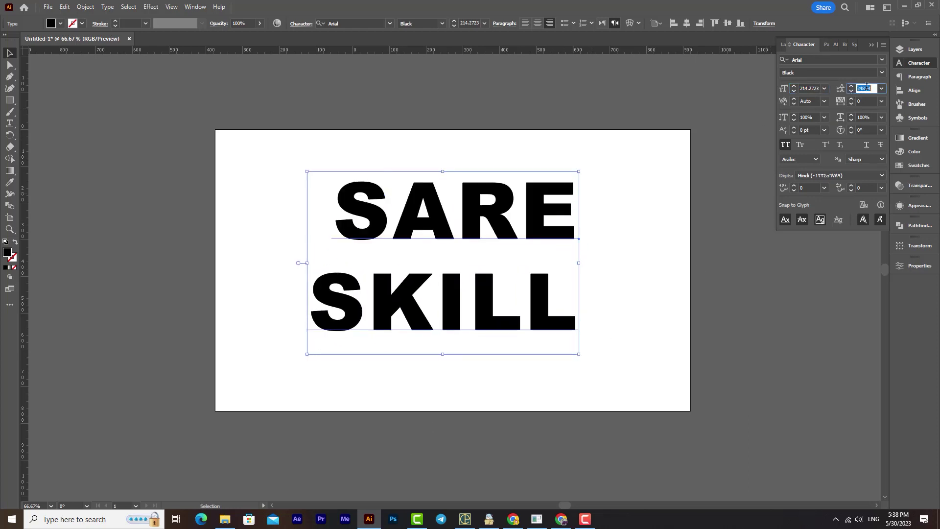
scroll(866, 88, "down", 8)
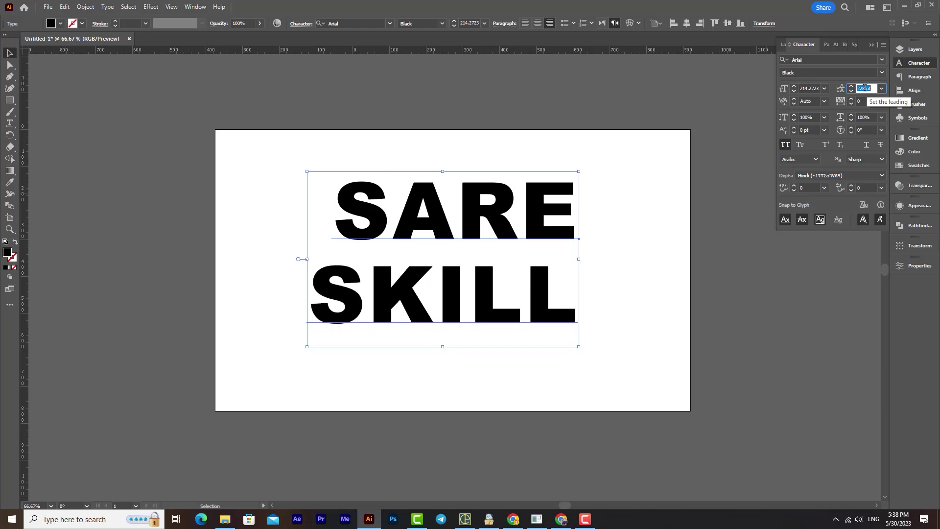
scroll(866, 88, "down", 5)
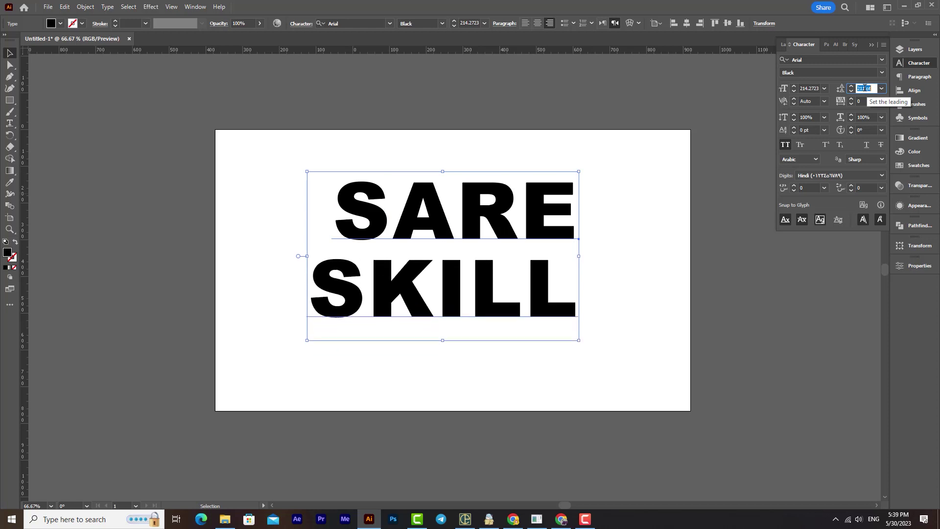
left_click(881, 89)
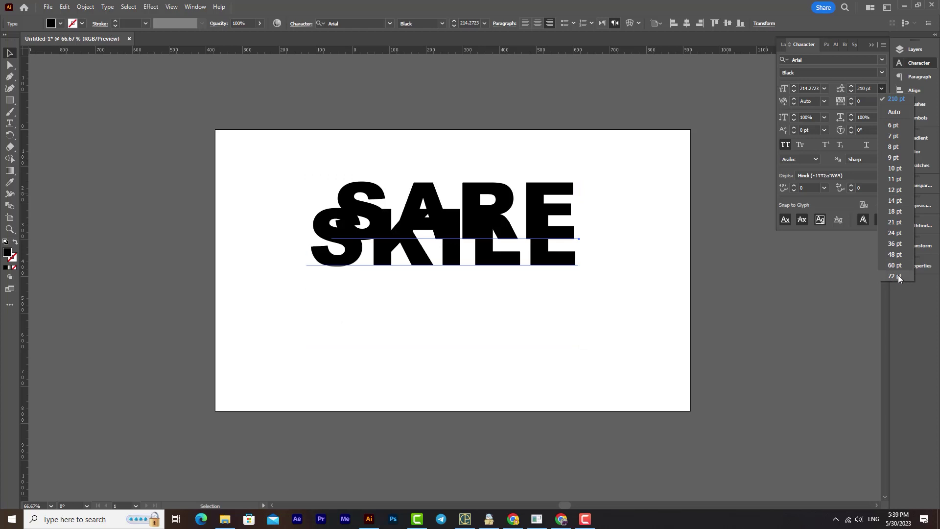
left_click(872, 86)
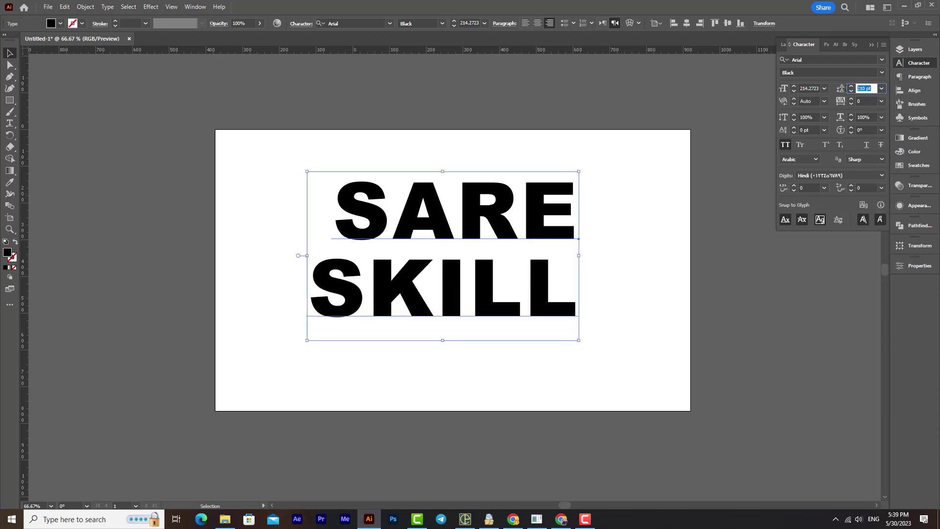
- Set the text's leading to 163 pt and move the text block down toward the artboard's center
type("100")
key("Return")
left_click_drag(870, 88, 863, 88)
key("Up")
key("Up")
key("Up")
key("Up")
key("Up")
key("Up")
key("Up")
key("Up")
key("Up")
key("Up")
key("Up")
key("Up")
key("Up")
key("Up")
key("Up")
key("Up")
key("Up")
key("Up")
key("Up")
key("Up")
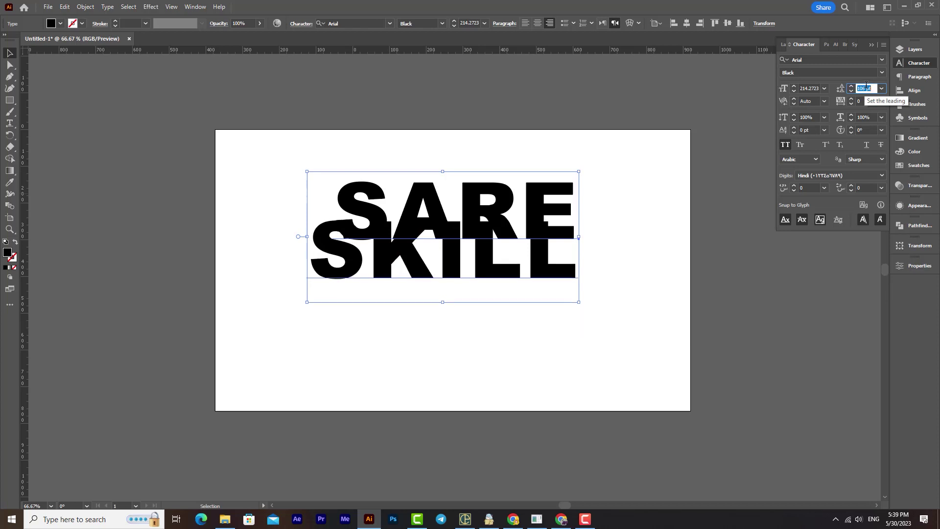
key("Up")
key("Up")
key("Up")
key("Up")
key("Up")
key("Up")
key("Up")
key("Up")
key("Up")
key("Up")
key("Up")
key("Up")
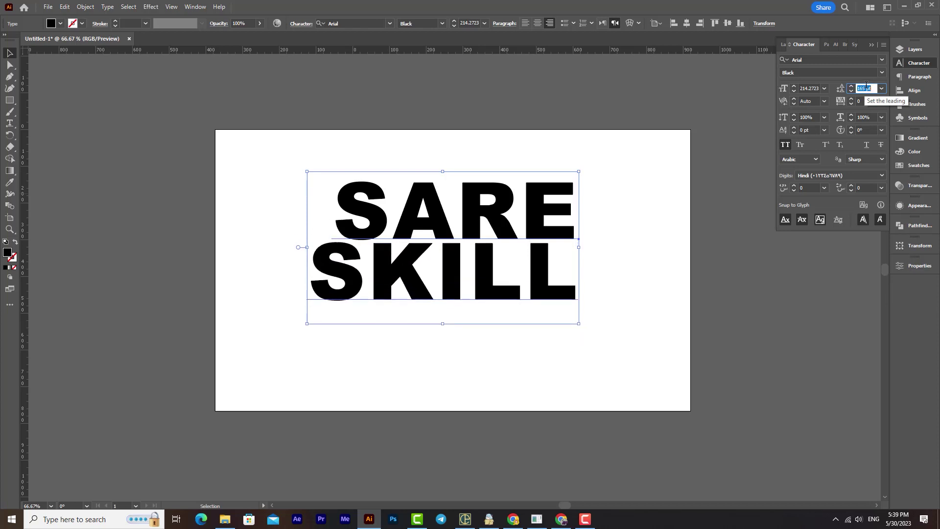
left_click_drag(540, 304, 546, 315)
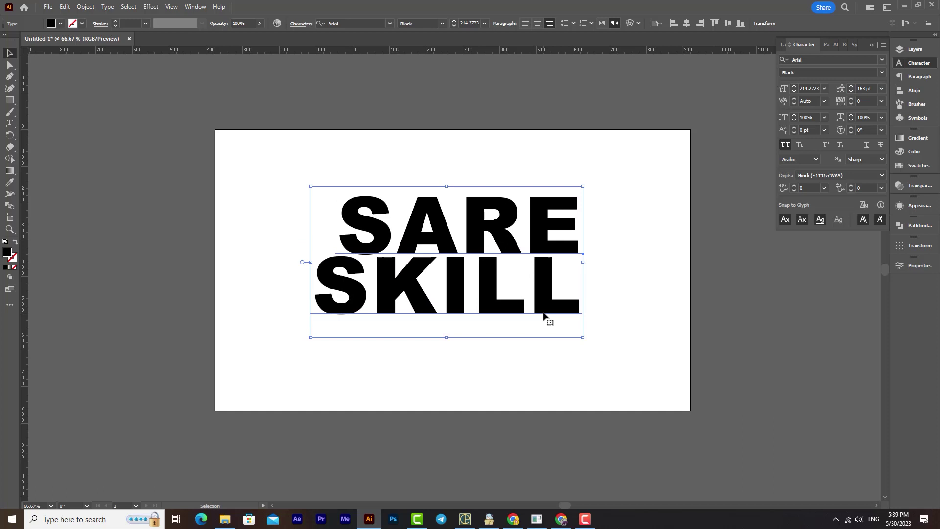
scroll(515, 311, "right", 1)
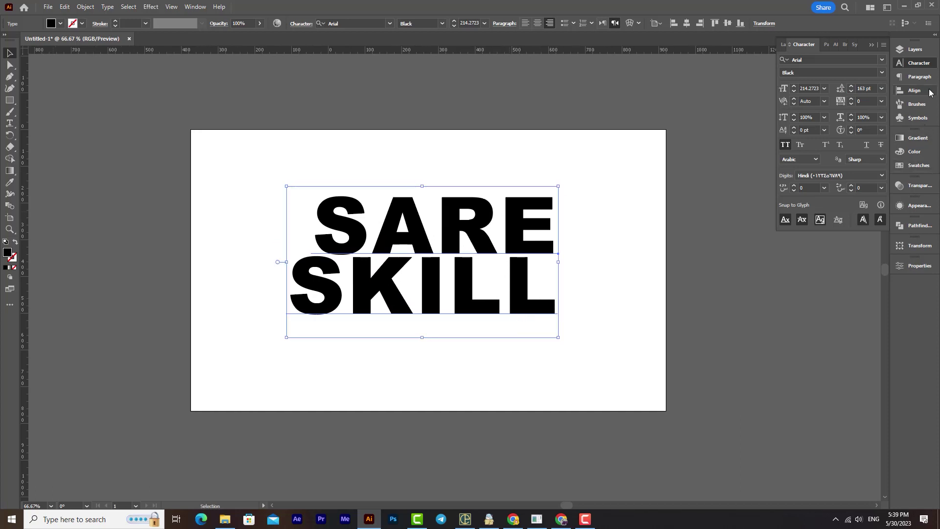
- Make the K=5 and K=50 gray swatches global, applying each one to the text in turn
left_click(928, 164)
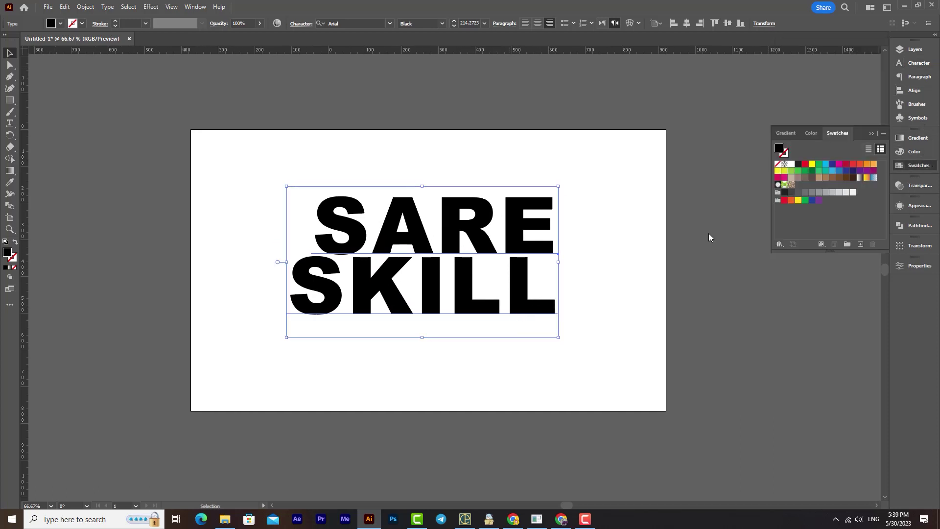
mouse_move(462, 311)
left_mouse_down()
mouse_move(471, 306)
mouse_move(464, 311)
left_mouse_up()
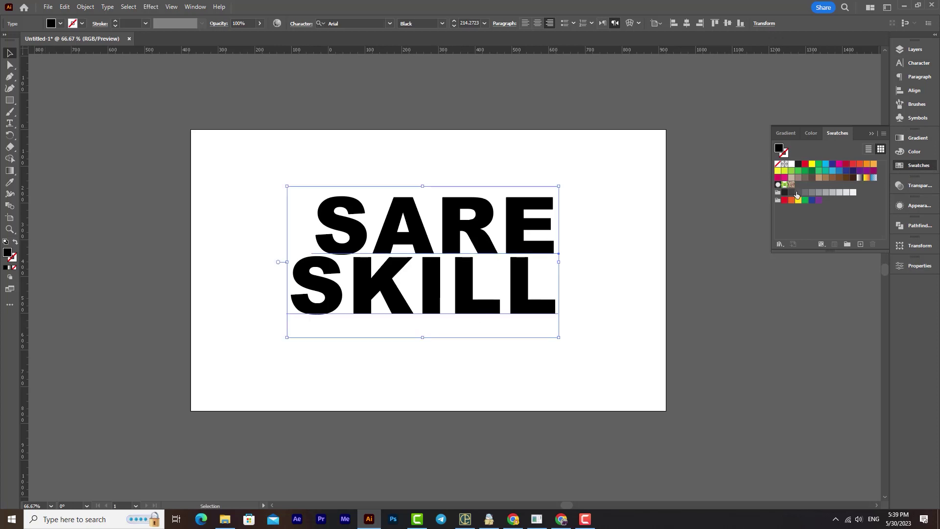
left_click(853, 193)
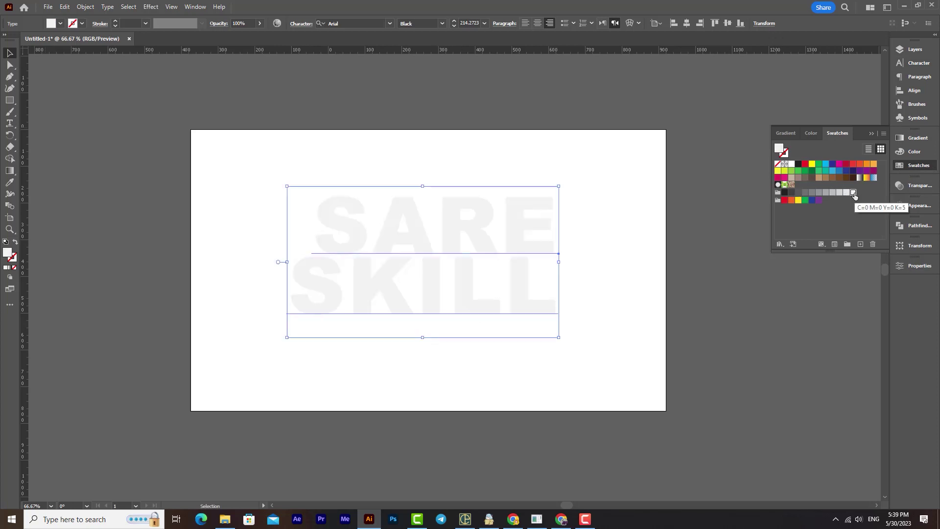
double_click(854, 193)
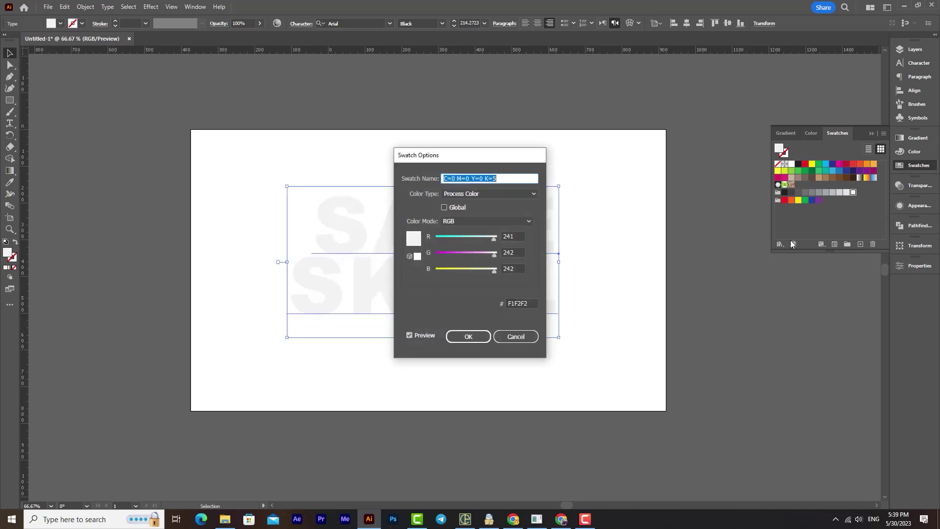
left_click(481, 337)
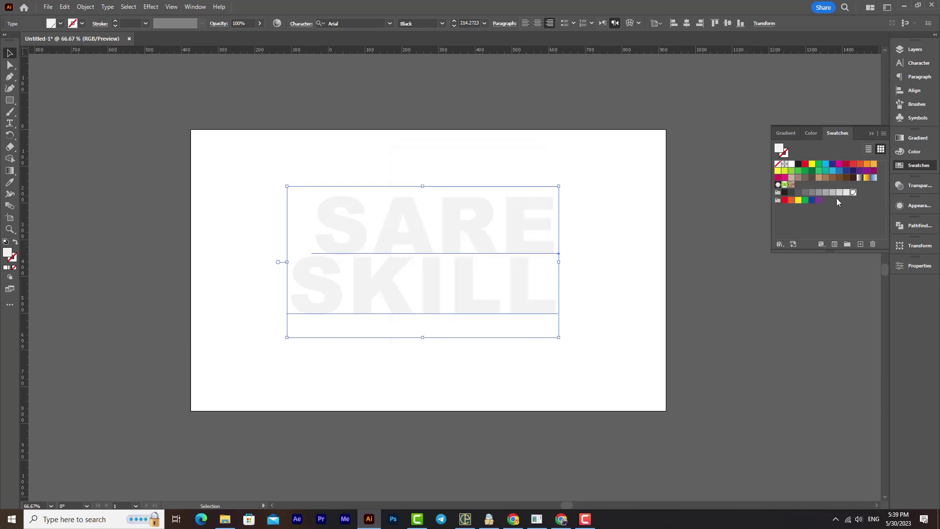
left_click(819, 193)
double_click(820, 194)
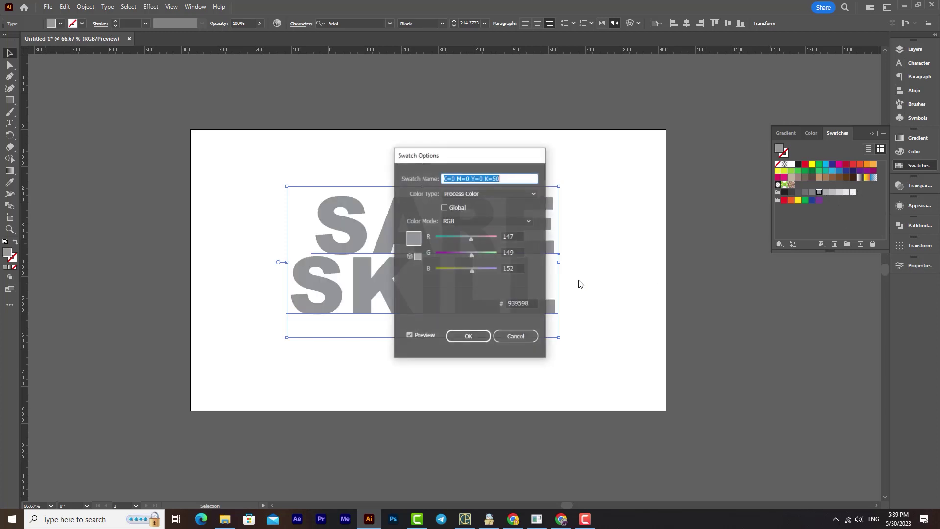
left_click(470, 337)
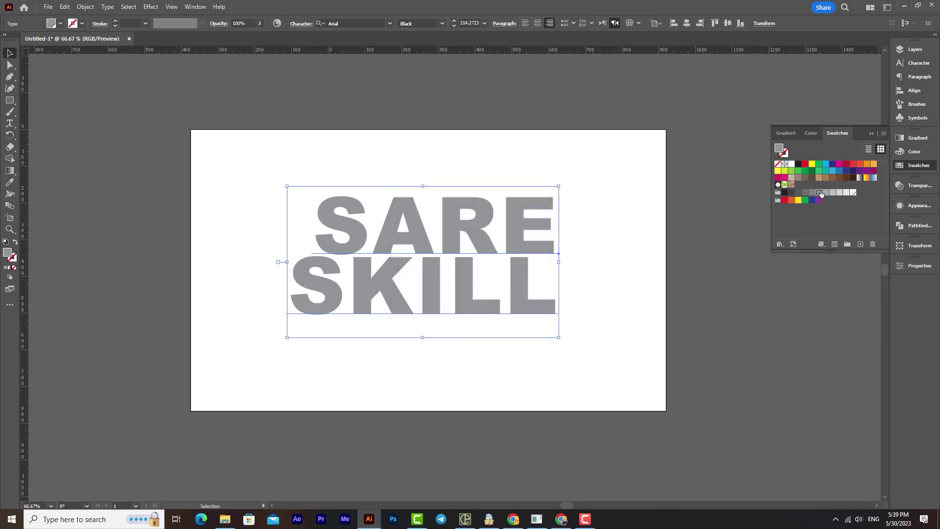
- Make the K=100 swatch global, and fill the text with the K=5 light gray swatch
left_click(784, 193)
double_click(784, 193)
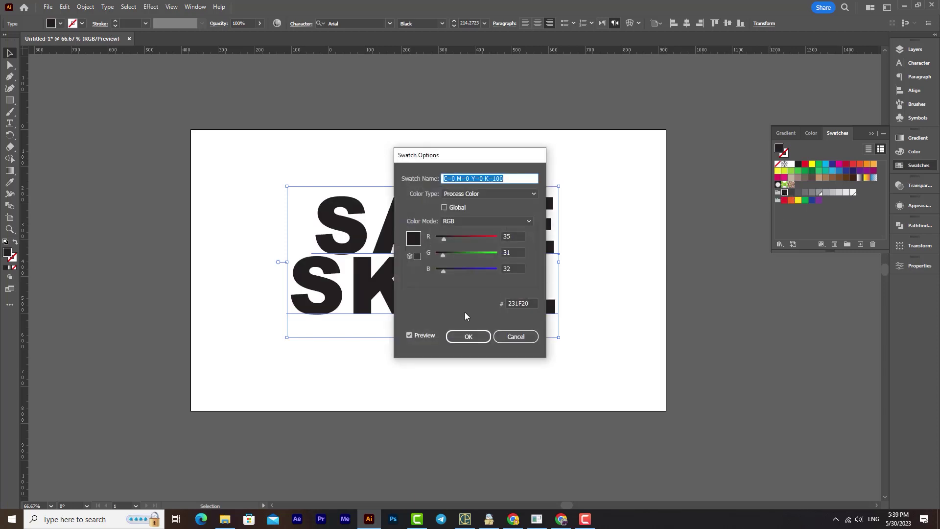
left_click(459, 209)
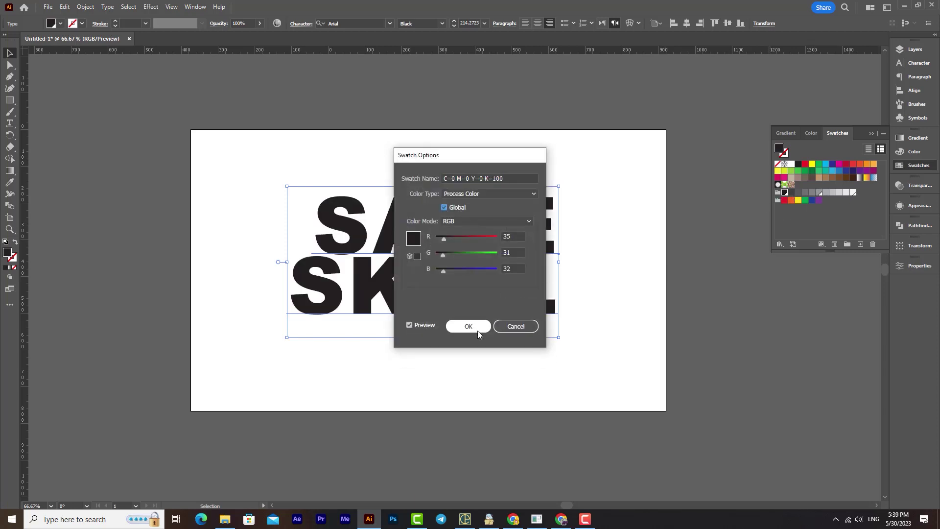
left_click(477, 334)
left_click(853, 192)
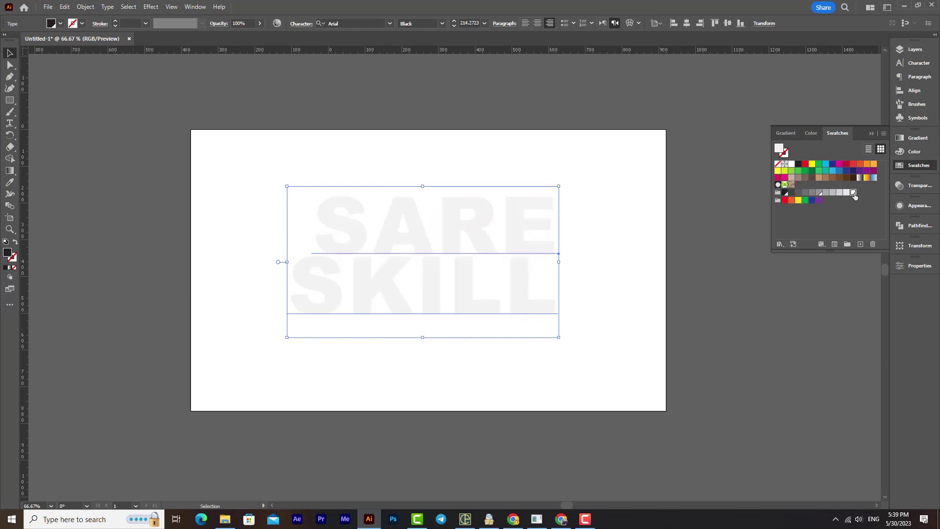
left_click_drag(538, 303, 534, 304)
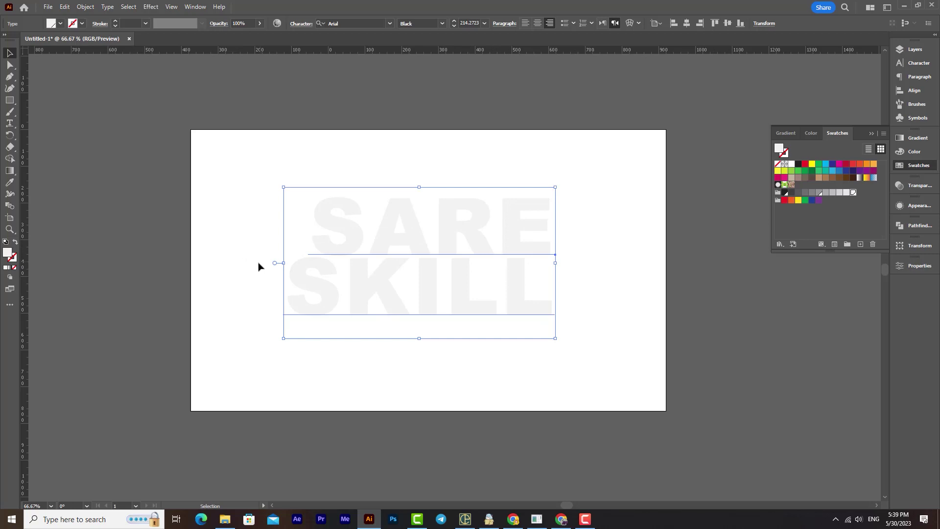
- Draw a rectangle of about 1294 by 766 px covering the whole artboard and send it to the back
left_click(10, 100)
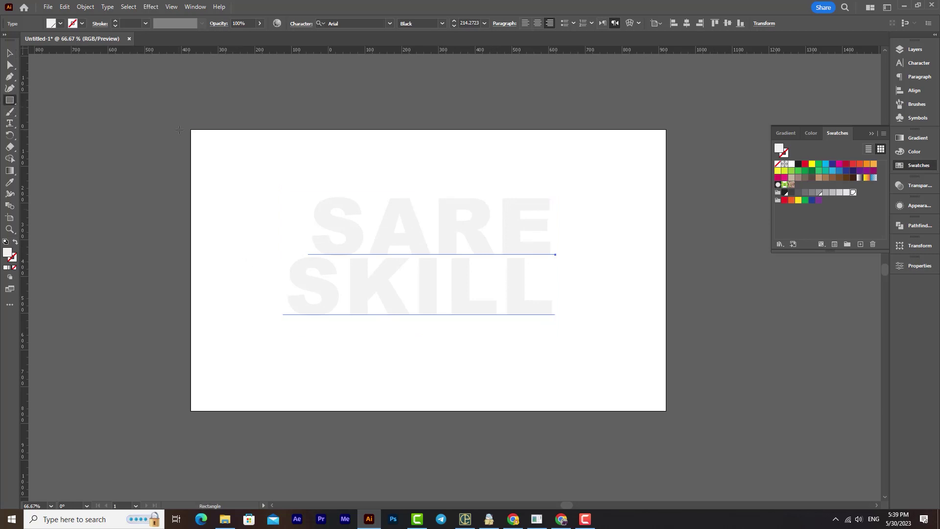
left_click_drag(191, 128, 666, 411)
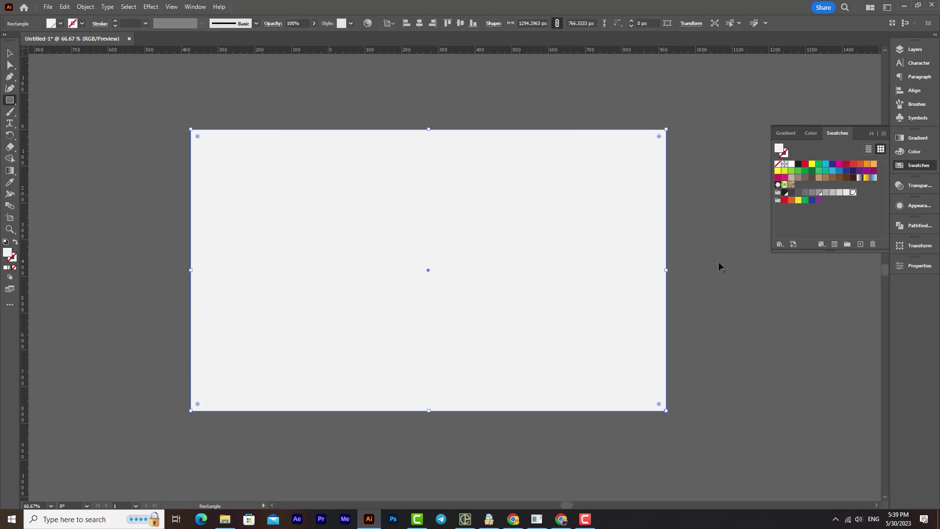
right_click(435, 257)
mouse_move(494, 460)
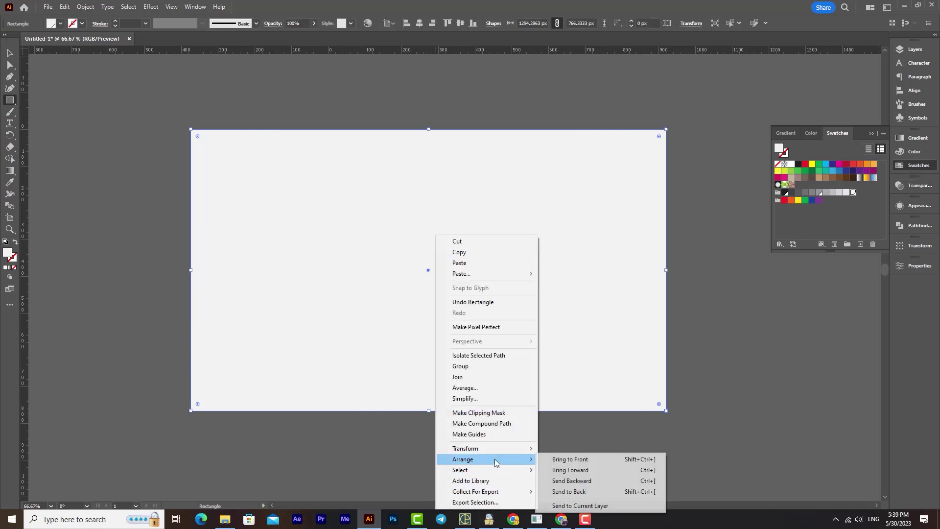
left_click(590, 491)
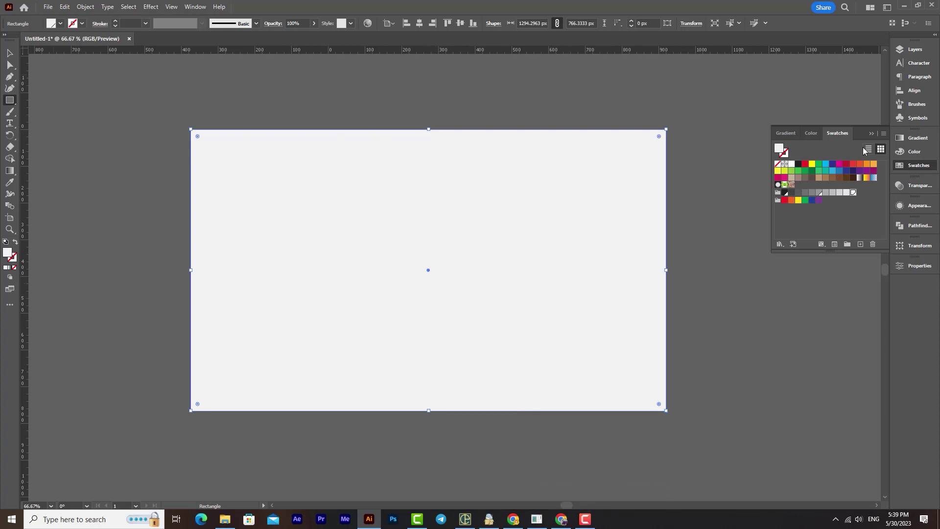
- Fill the background rectangle with a linear white-to-black gradient and set its dark end stop to grayscale K 71%
left_click(915, 141)
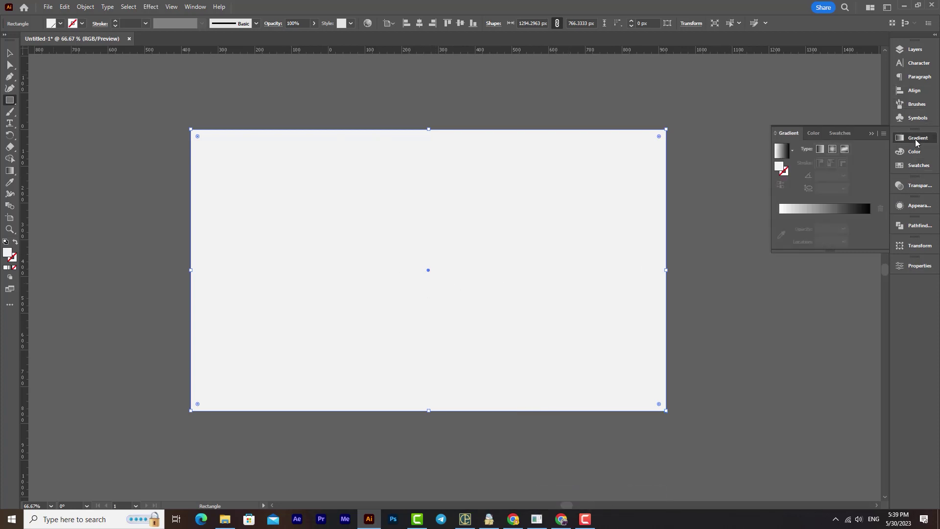
left_click(810, 210)
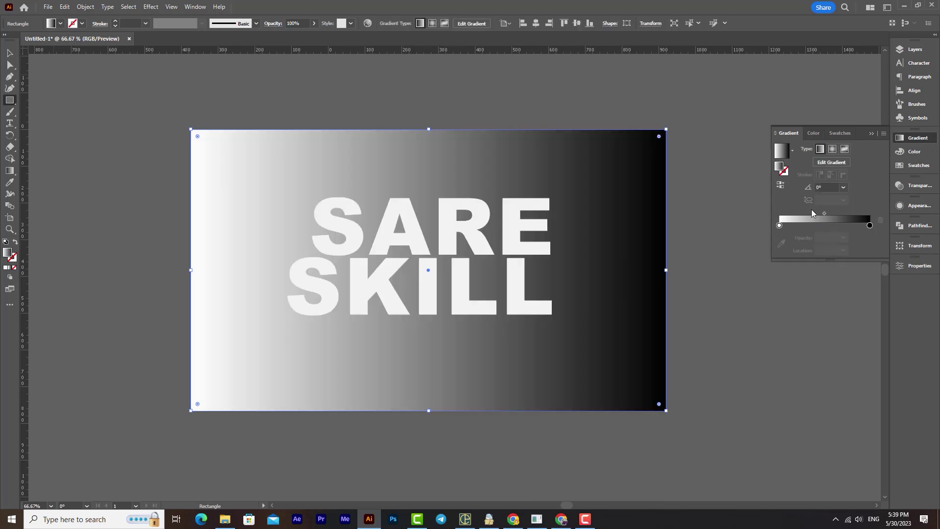
double_click(870, 225)
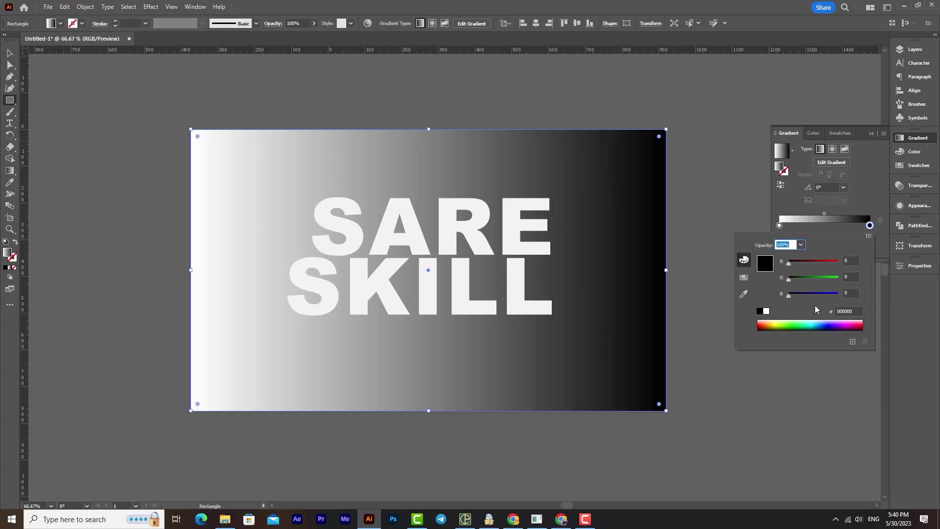
left_click(870, 226)
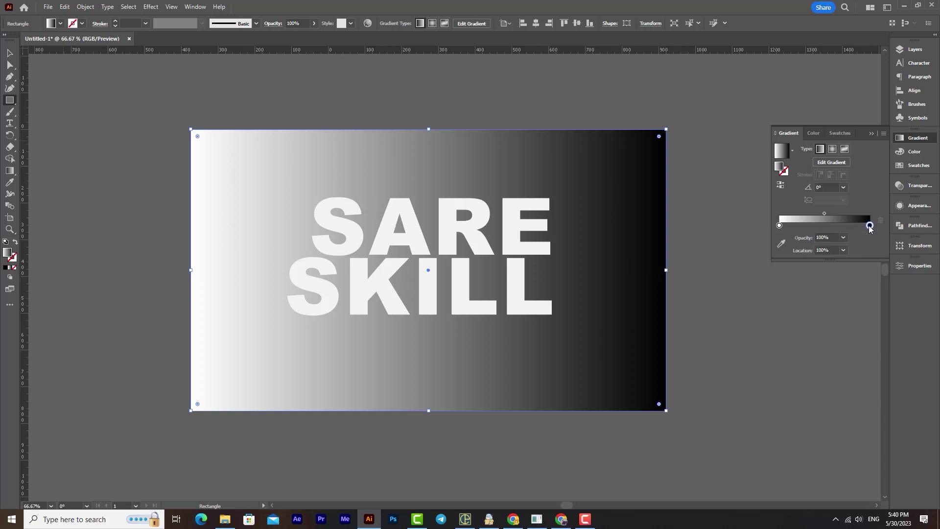
double_click(869, 226)
left_click(870, 236)
left_click(817, 239)
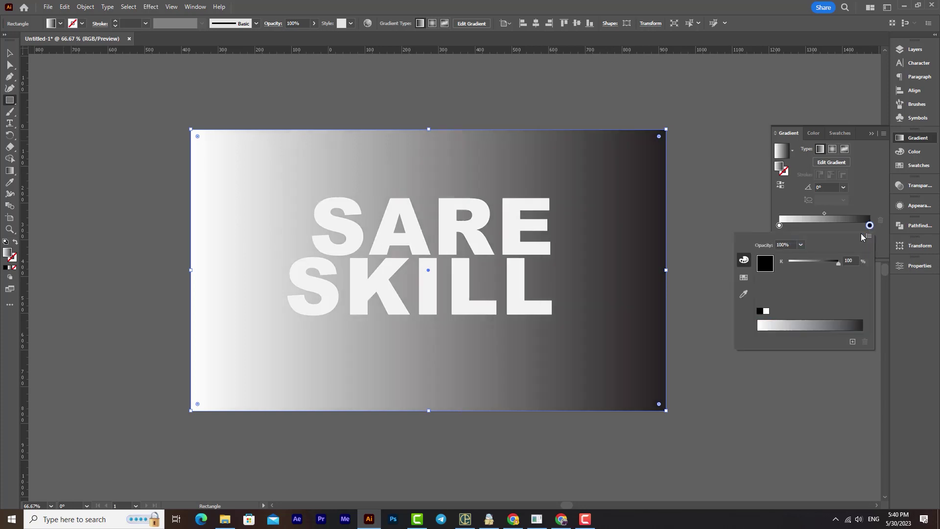
left_click_drag(836, 262, 825, 262)
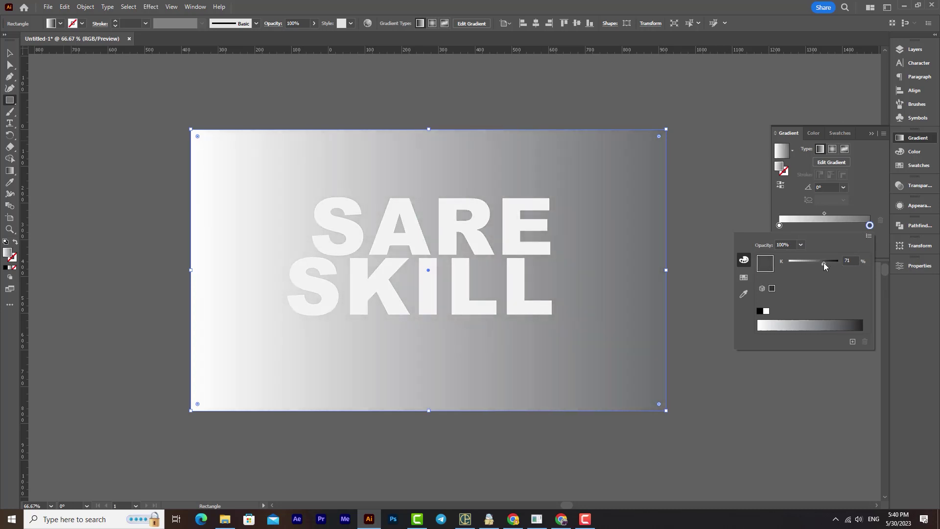
- Switch the gradient's dark end stop to RGB color mode, giving it the gray 4A4A4A
double_click(780, 226)
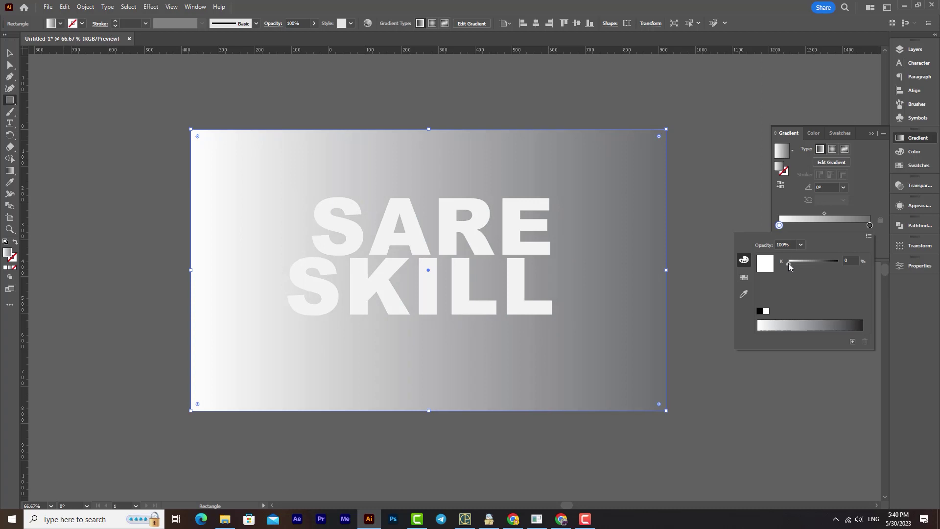
left_click(870, 226)
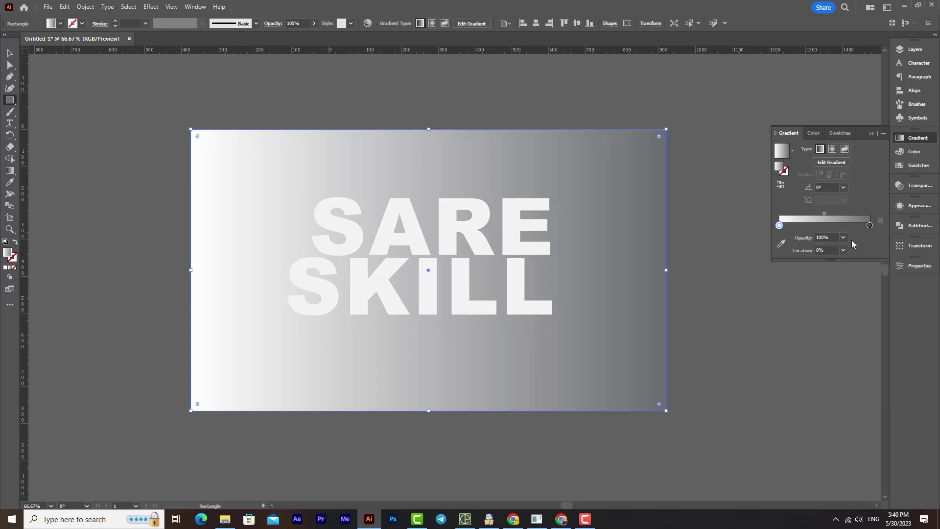
double_click(870, 227)
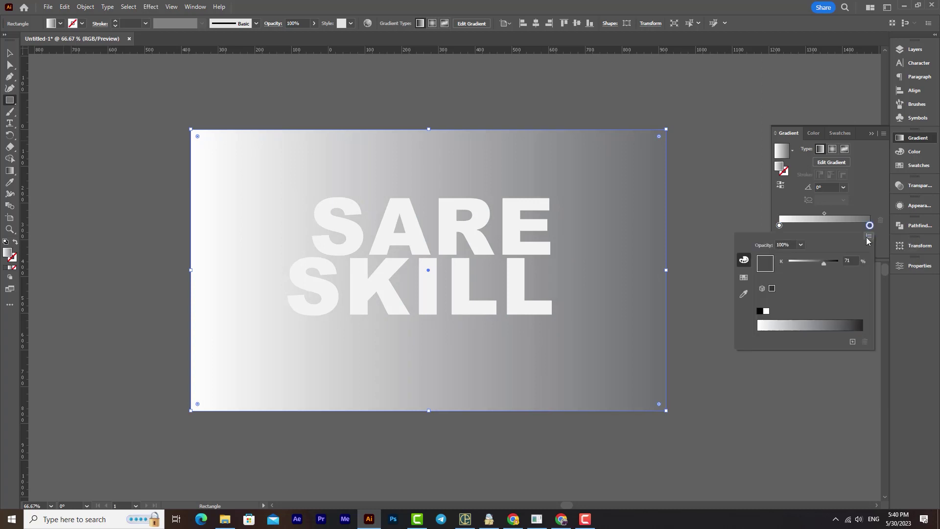
left_click(870, 236)
left_click(820, 251)
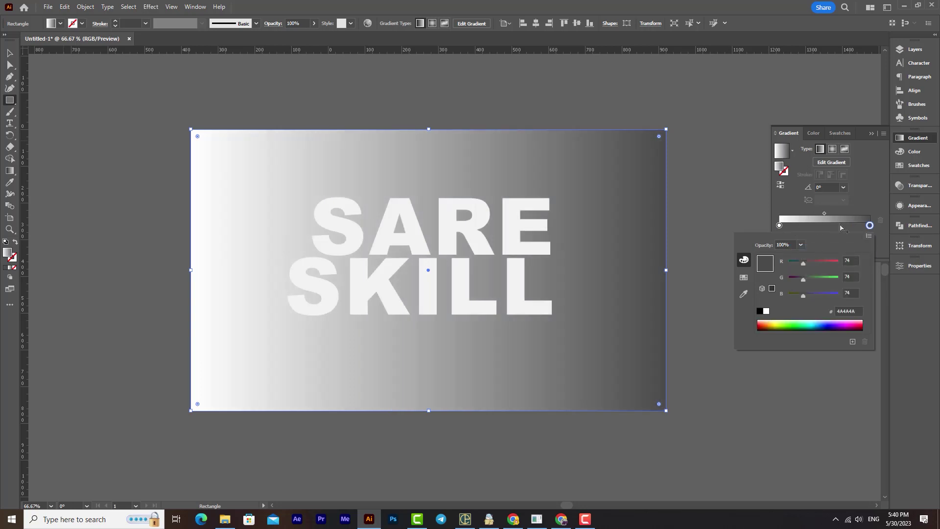
- Set the opacity of the background gradient's dark end stop to 80%
left_click(871, 228)
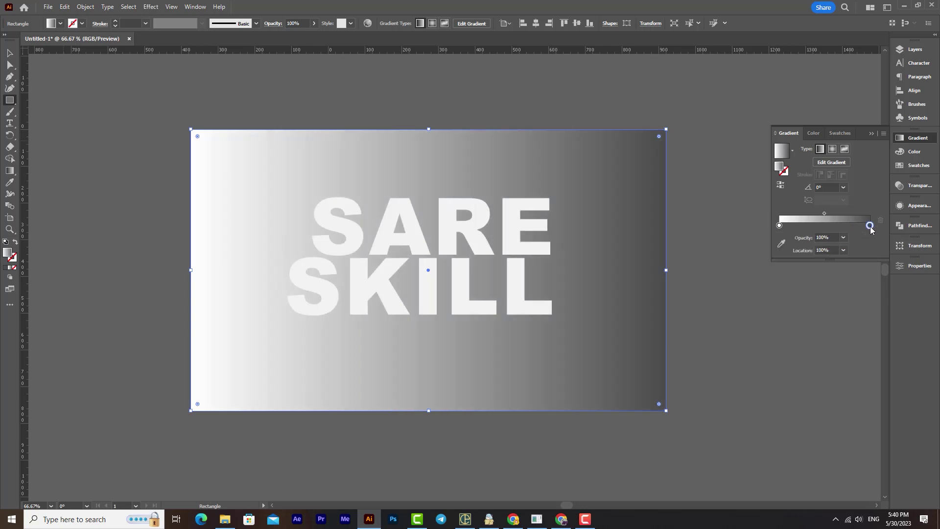
left_click(843, 237)
left_click(853, 325)
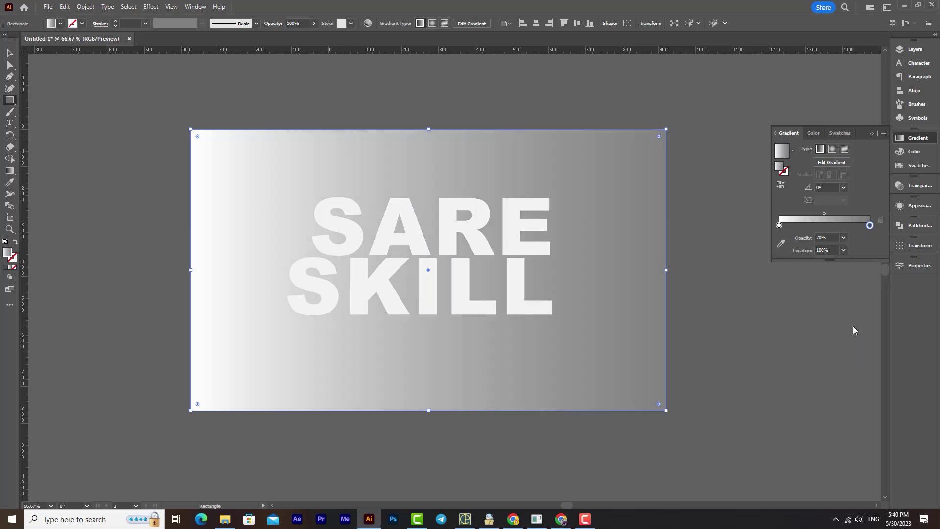
left_click(843, 237)
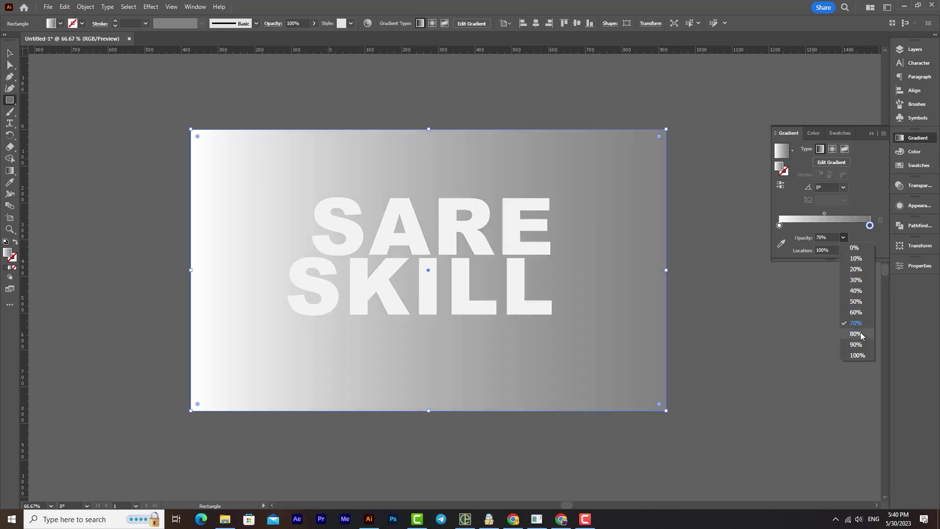
left_click(855, 334)
- Lock the gradient background rectangle so that only the text remains selectable
left_click(9, 52)
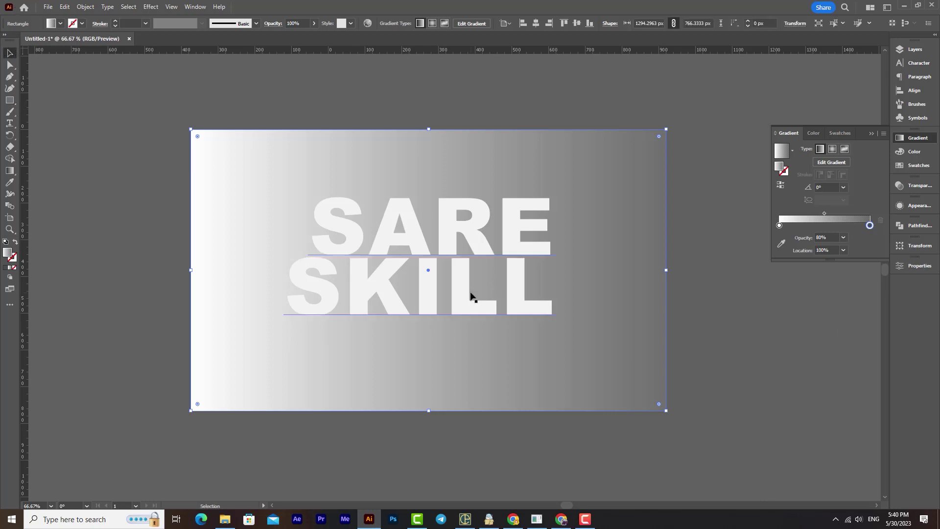
left_click(470, 296)
key("ctrl+2")
left_click(622, 163)
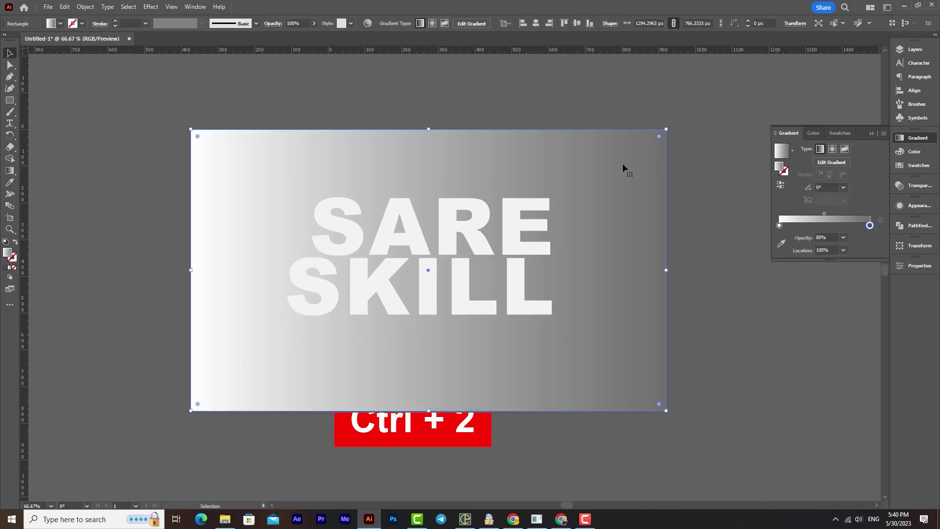
key("ctrl+2")
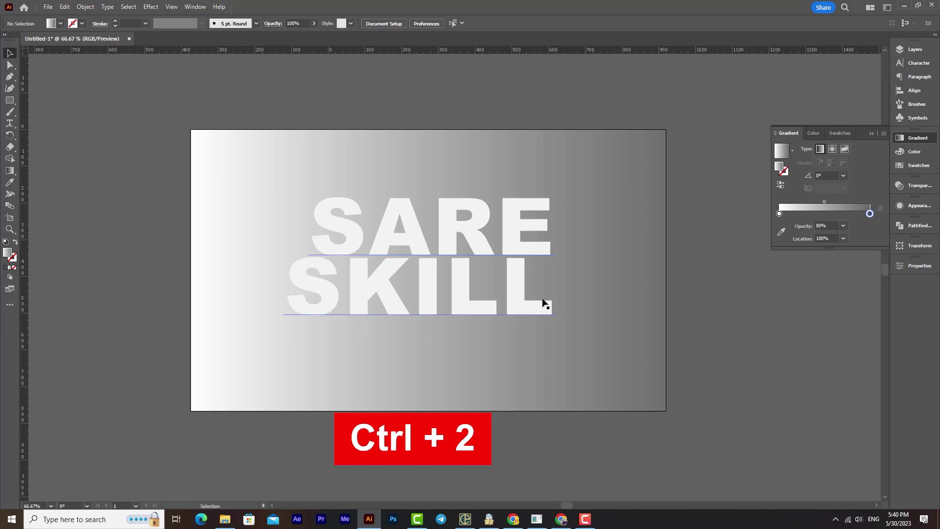
- Center the SARE SKILL text horizontally and vertically on the artboard
left_click_drag(531, 314, 536, 315)
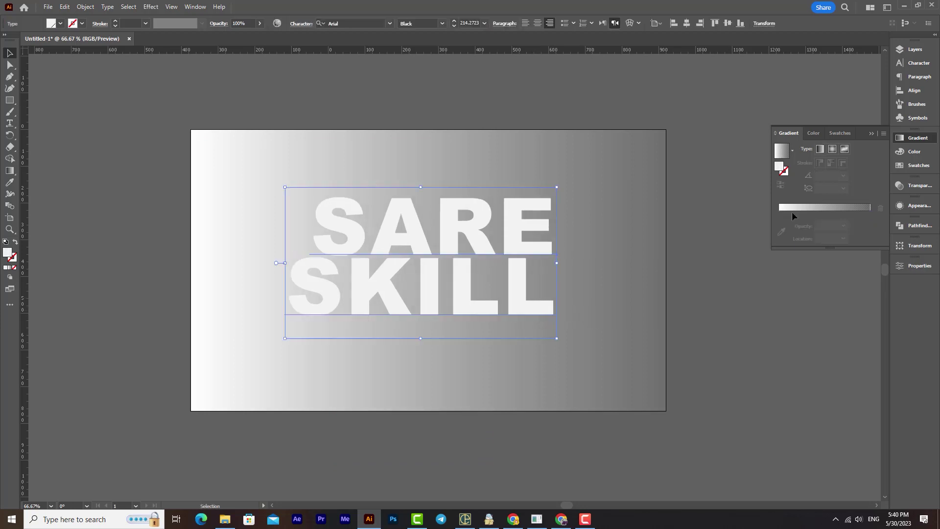
left_click(927, 95)
left_click(798, 71)
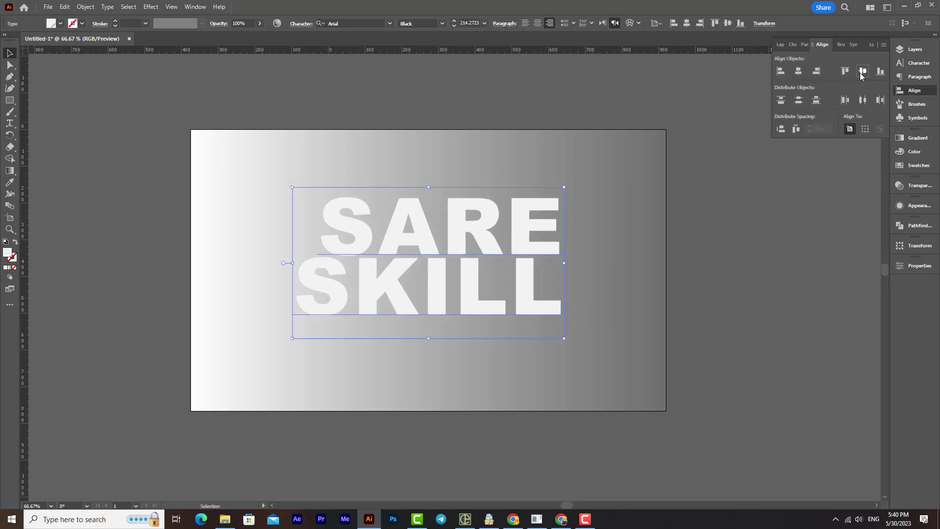
left_click(862, 73)
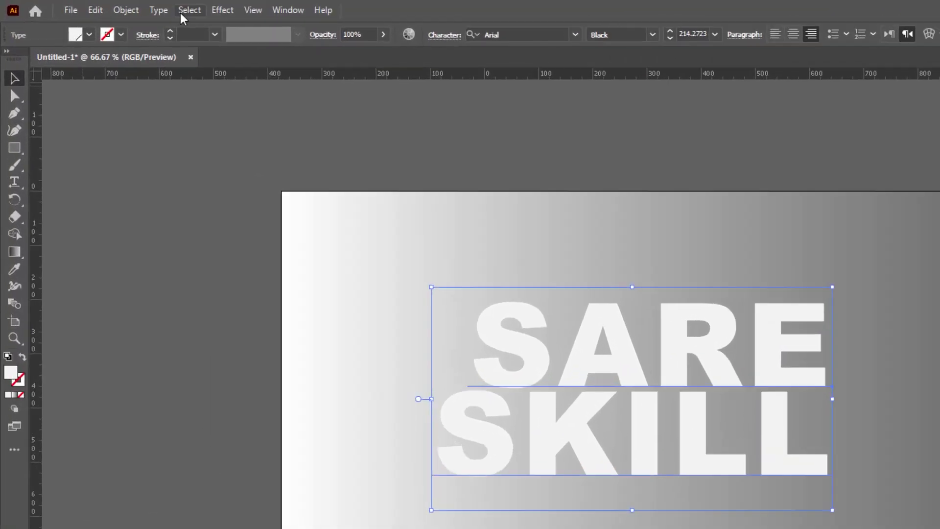
- Convert the SARE SKILL text to outlines
left_click(107, 6)
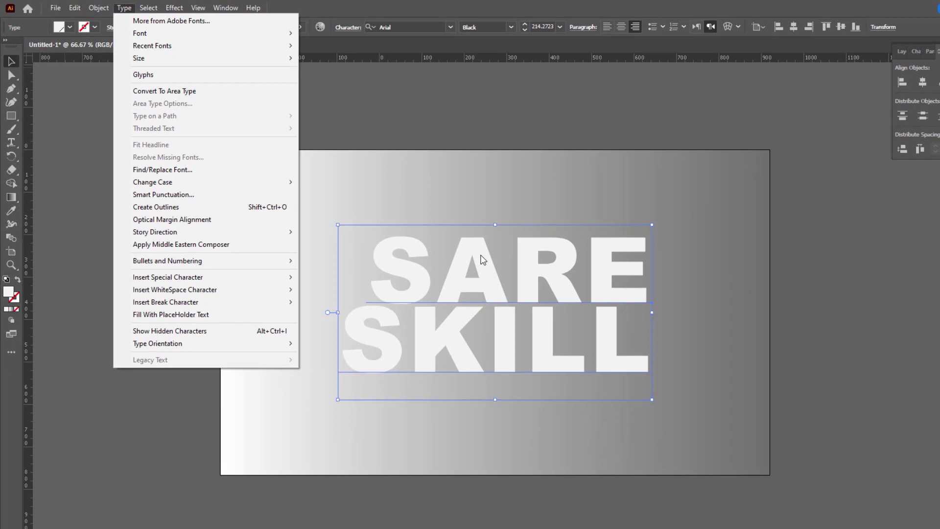
right_click(815, 438)
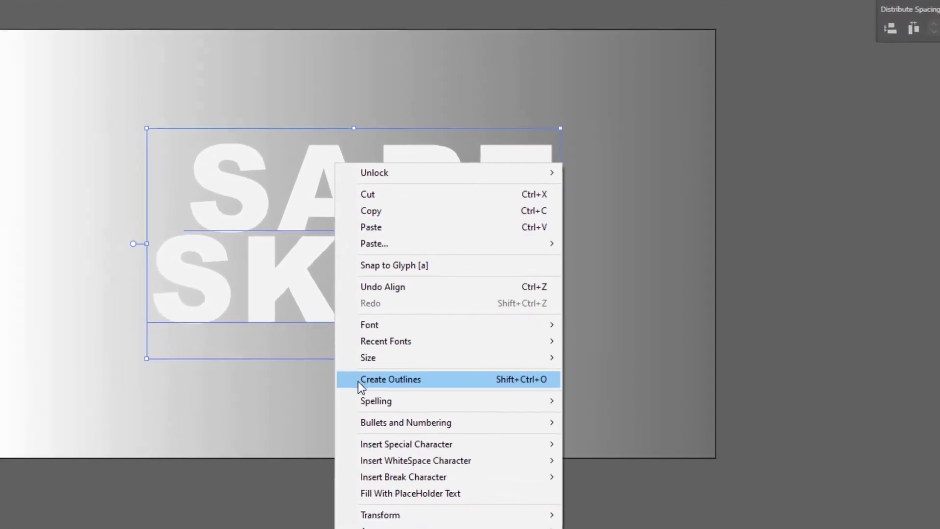
left_click(490, 416)
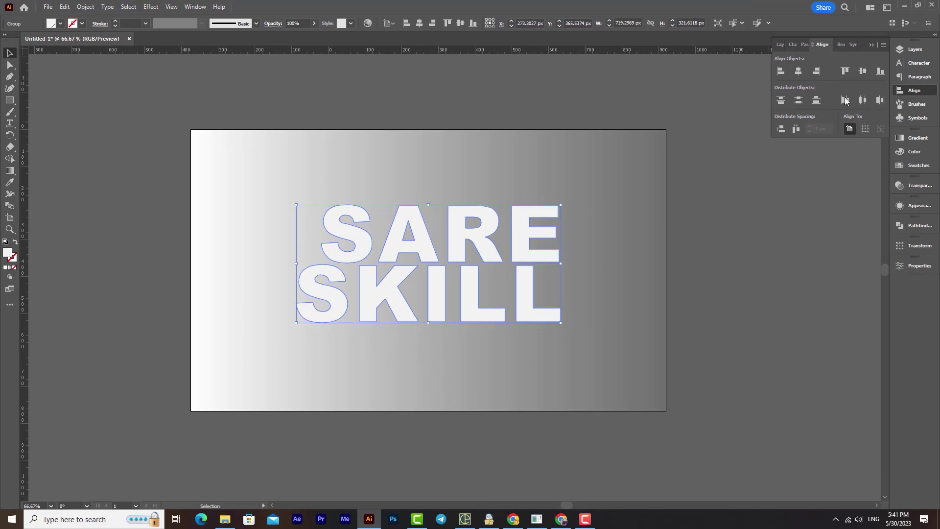
- Paste a copy of the outlined text in front and scale it proportionally about its center to about 177 by 79 px
left_click(921, 166)
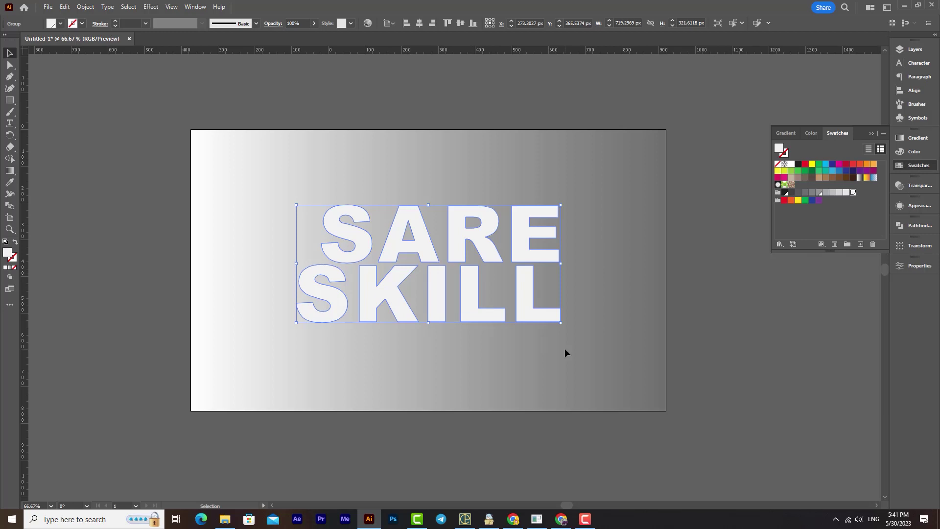
key("ctrl+c")
key("ctrl+f")
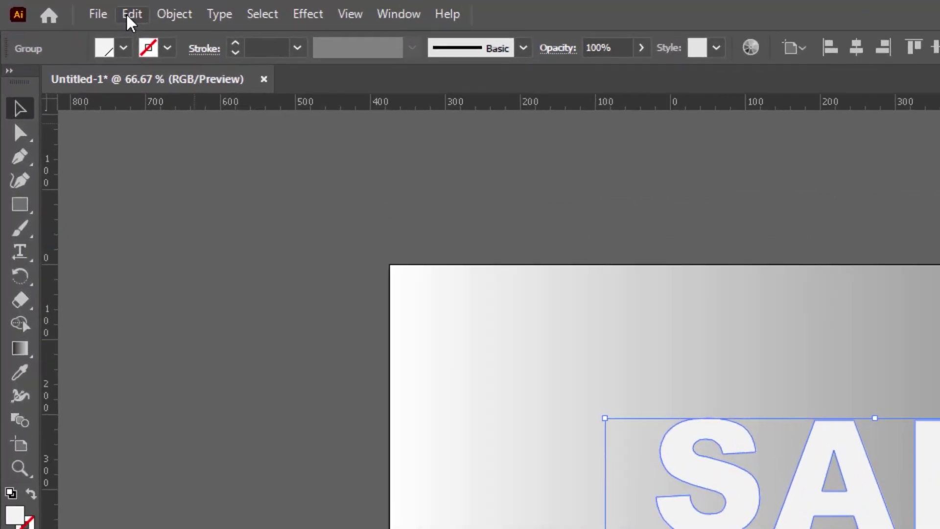
left_click(64, 7)
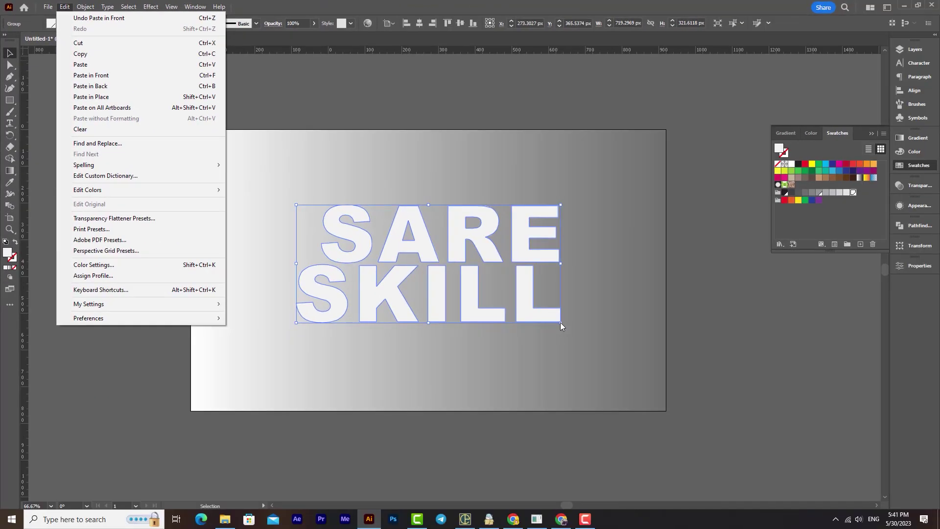
left_click(560, 323)
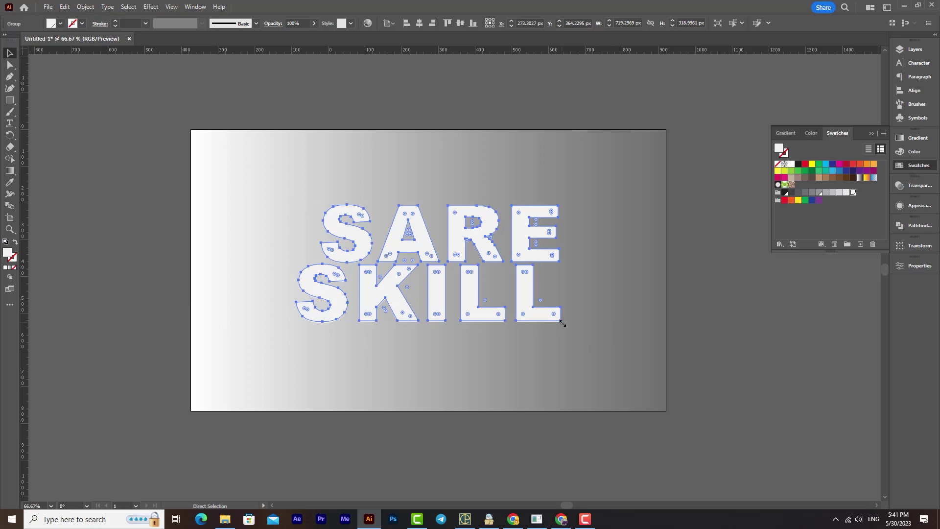
left_click_drag(561, 324, 461, 278)
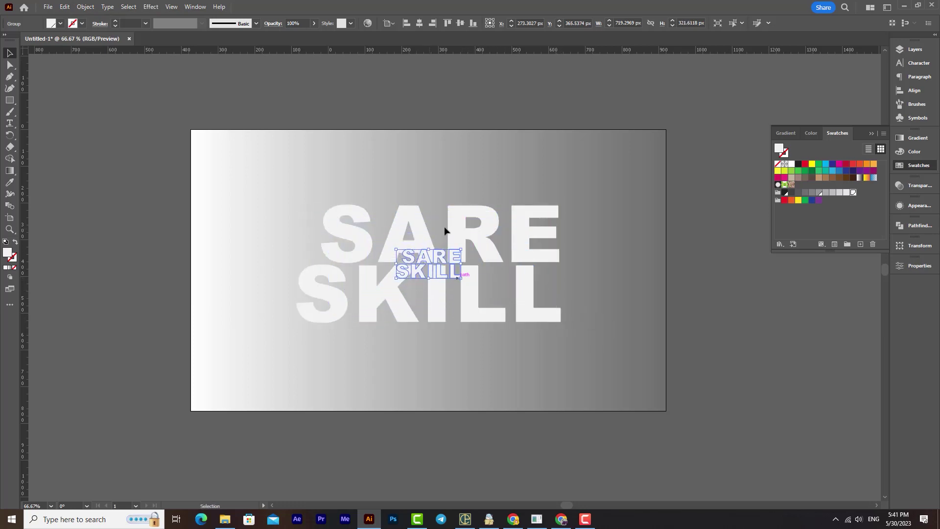
- Fill the small text copy with the K=100 swatch and send it backward behind the large text
left_click(785, 193)
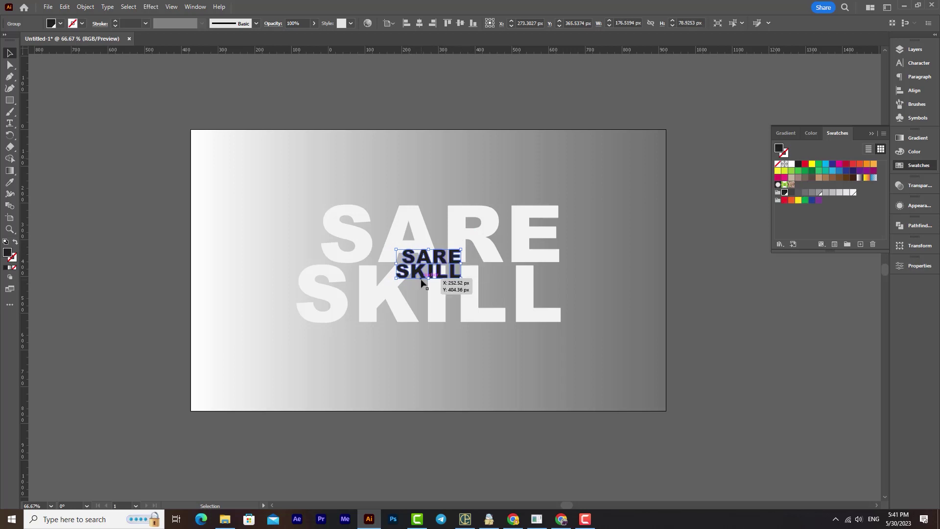
right_click(437, 264)
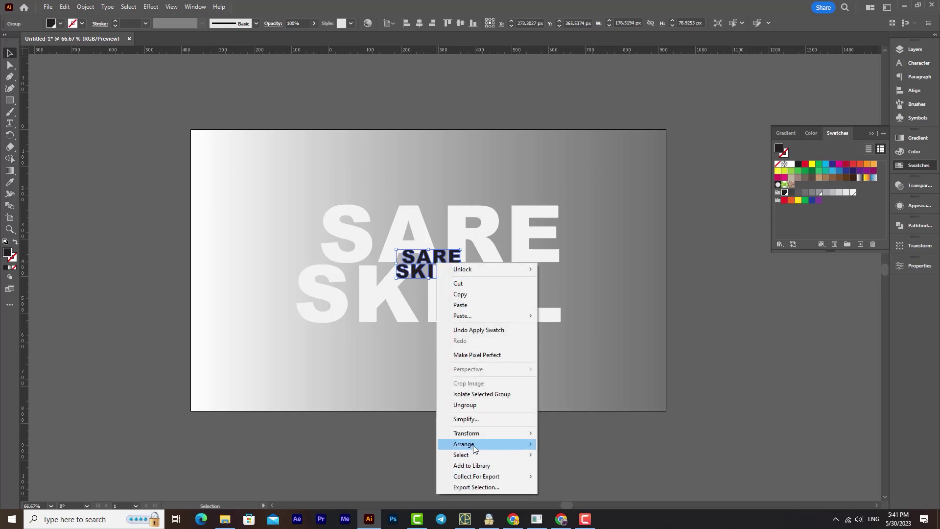
mouse_move(487, 445)
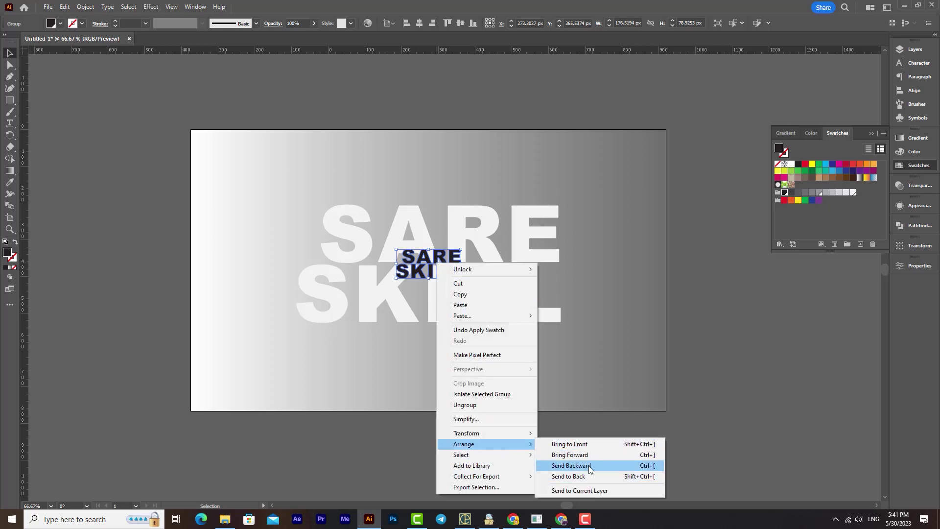
left_click(561, 466)
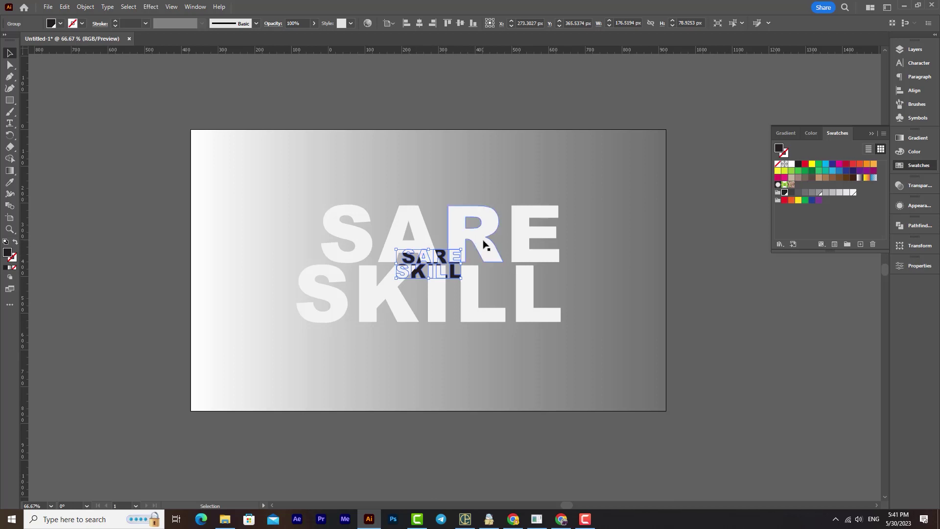
- Select both the large and small text groups and make a blend between them
left_click(363, 324)
left_click_drag(363, 324, 308, 356)
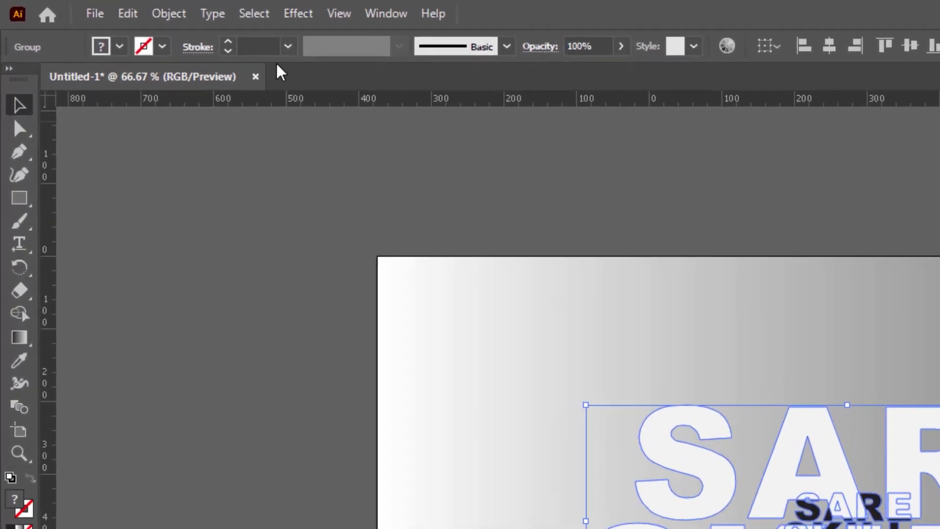
left_click(85, 7)
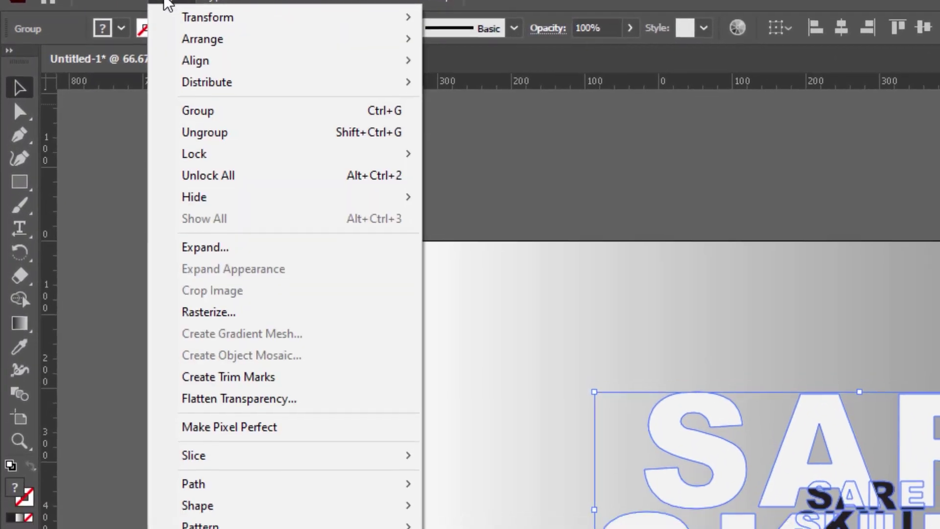
mouse_move(311, 269)
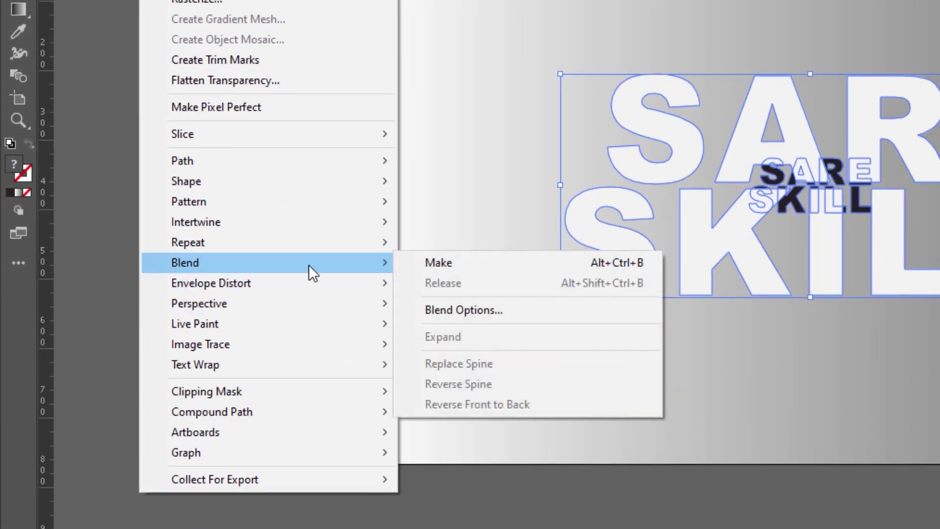
left_click(458, 264)
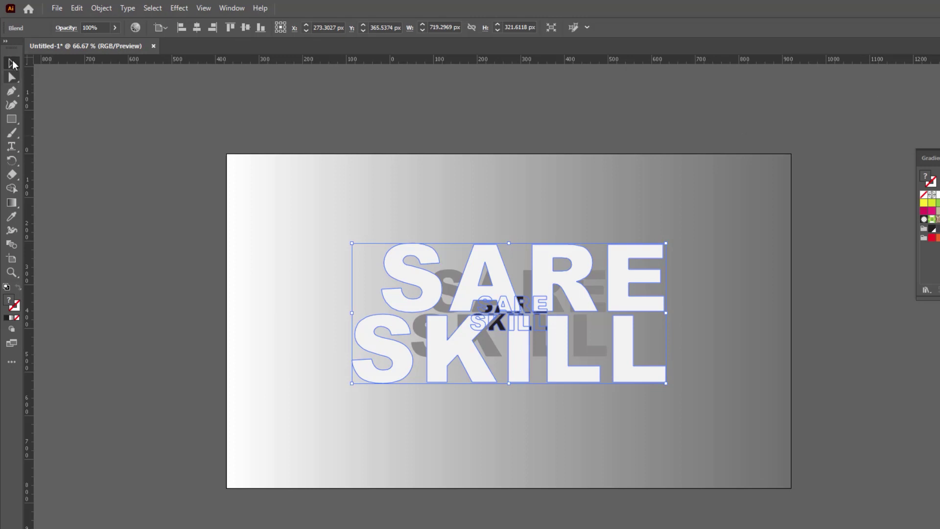
- Switch the text blend's spacing option to Specified Steps, keeping the options dialog clear of the artwork
left_click(101, 8)
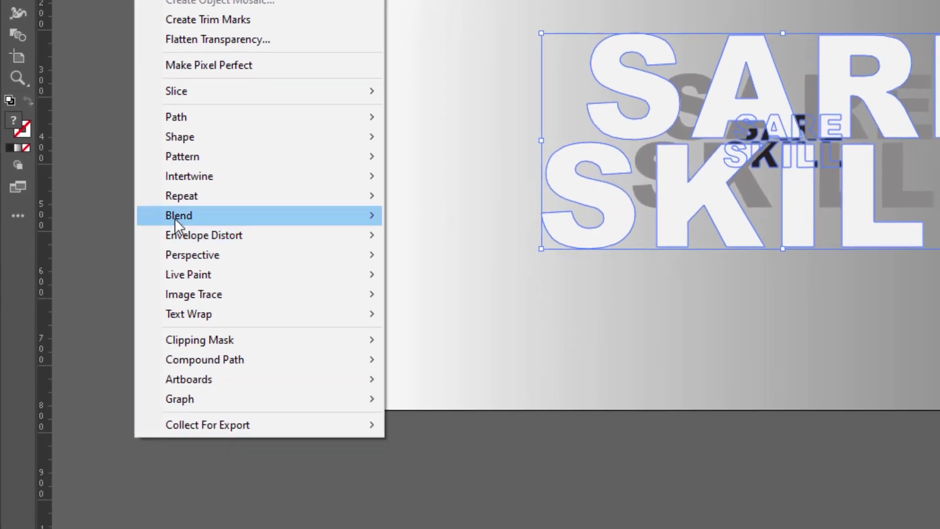
mouse_move(223, 219)
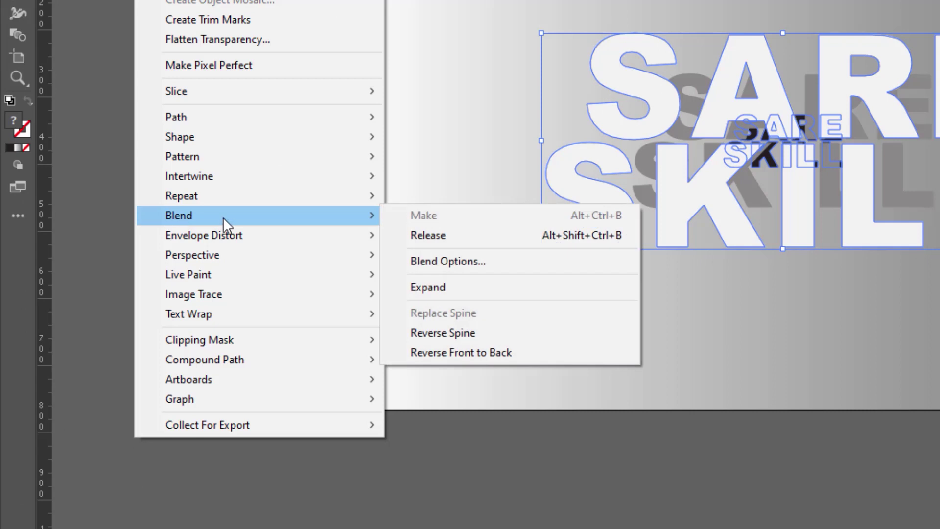
left_click(484, 261)
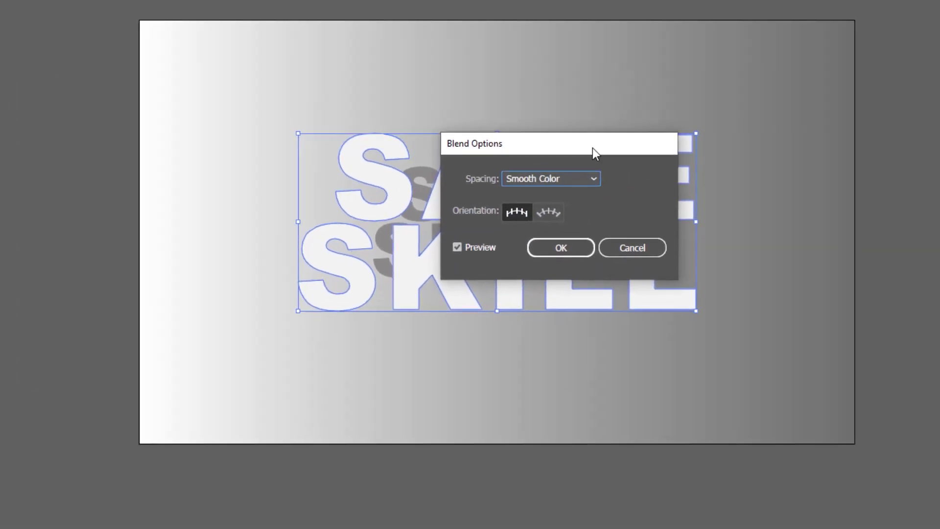
left_click(540, 124)
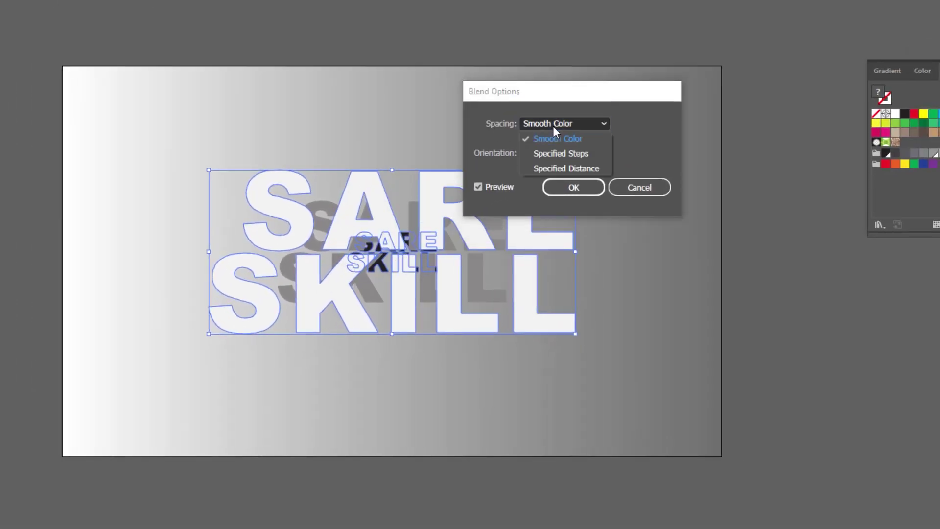
left_click(562, 154)
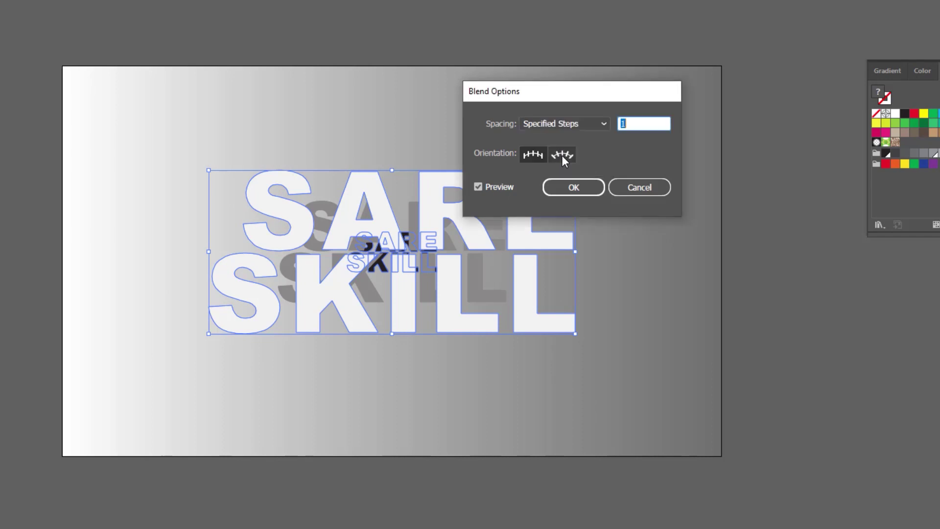
left_click_drag(600, 93, 696, 115)
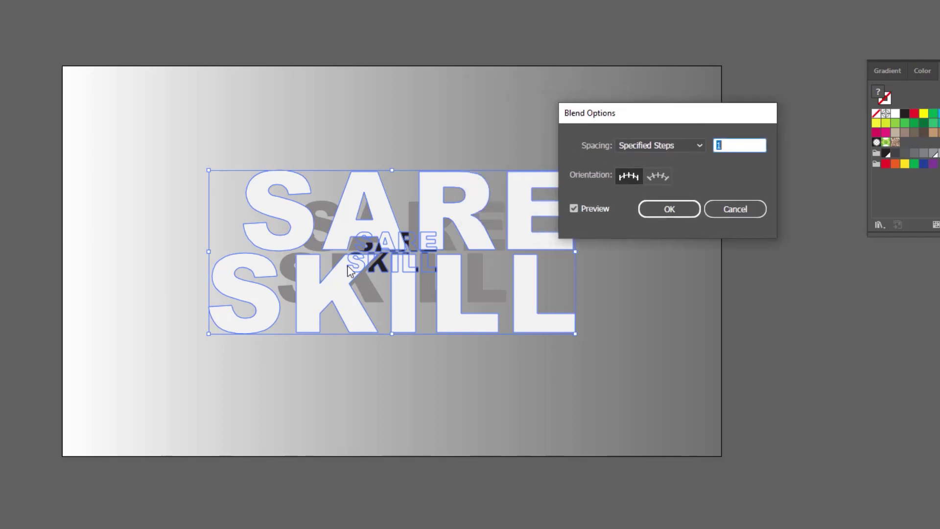
- Try raising the blend's specified steps gradually to 11 with the preview on
key("Up")
key("Up")
key("Up")
key("Up")
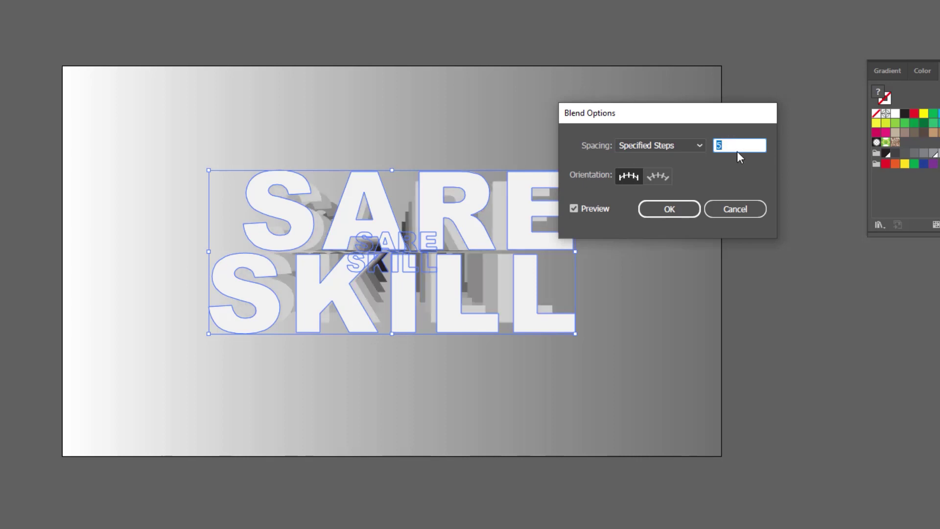
key("Up")
key("Up")
key("Up")
key("Up")
key("Up")
key("Up")
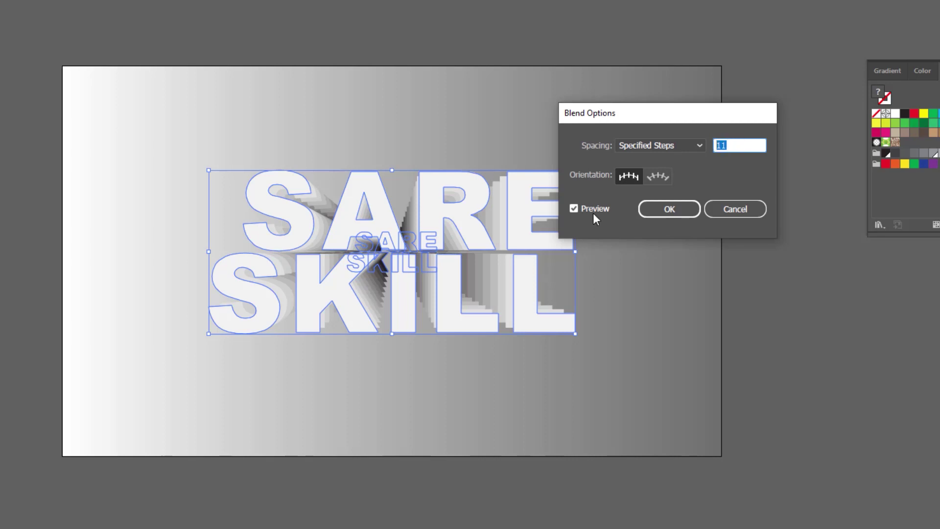
- Set the blend to 500 specified steps and apply the options
type("500")
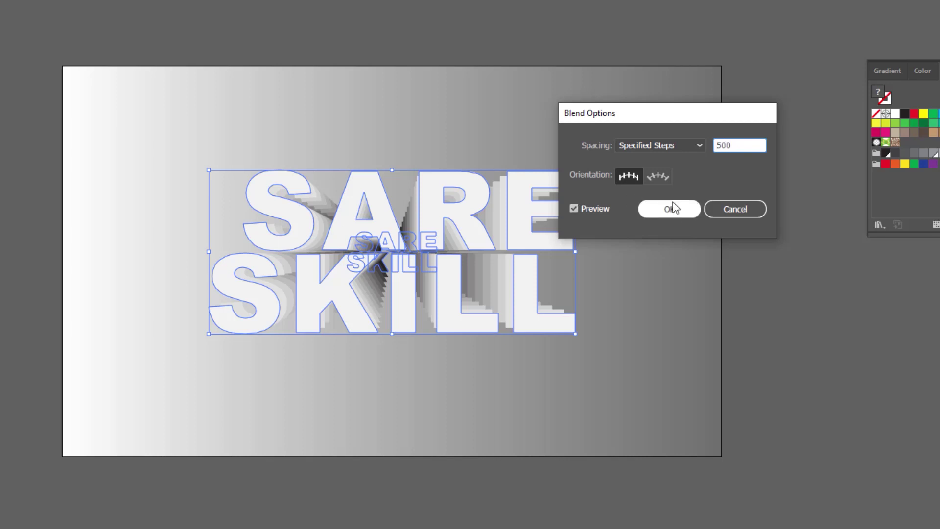
left_click(669, 209)
key("z")
left_click(377, 234)
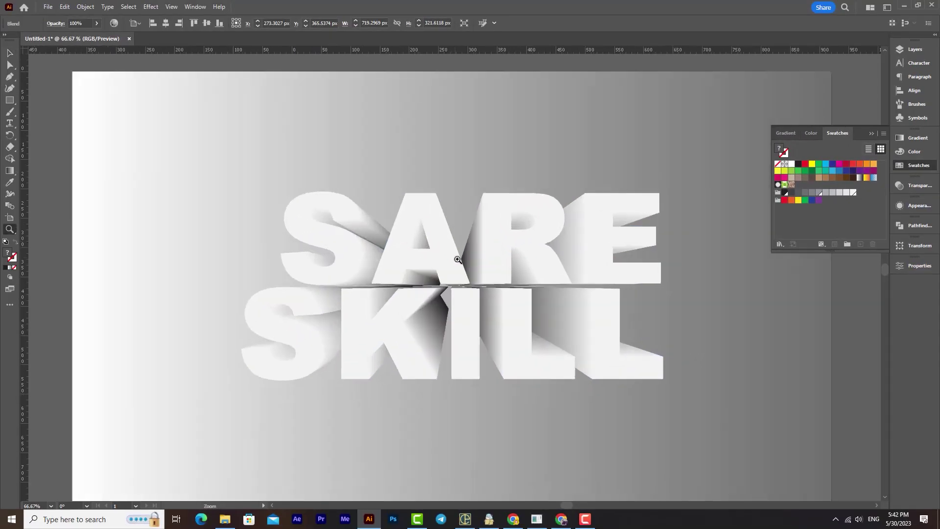
scroll(478, 276, "down", 2)
key("v")
left_click_drag(417, 262, 411, 249)
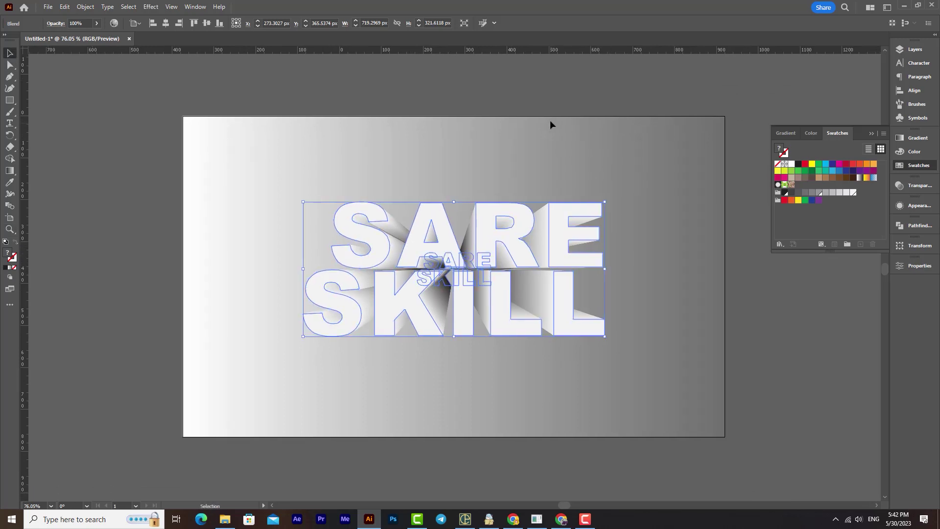
left_click(750, 229)
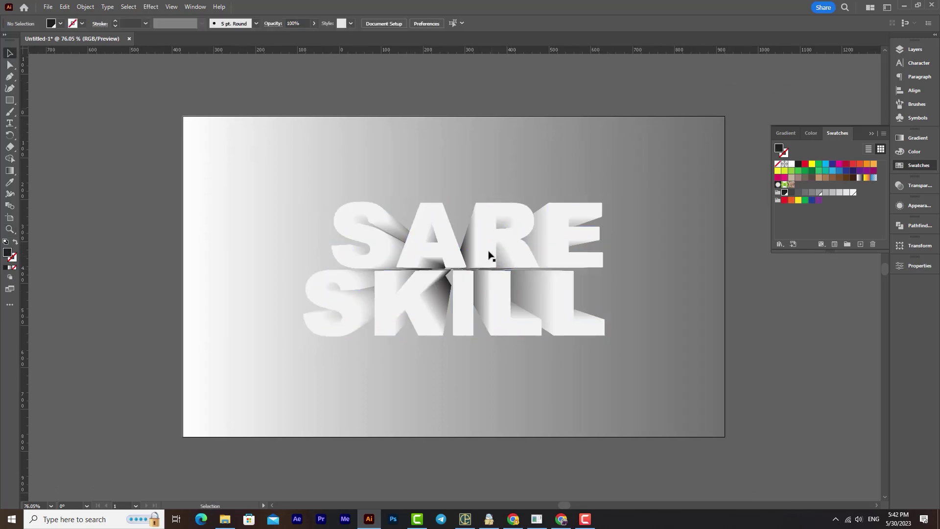
double_click(515, 243)
left_click(514, 243)
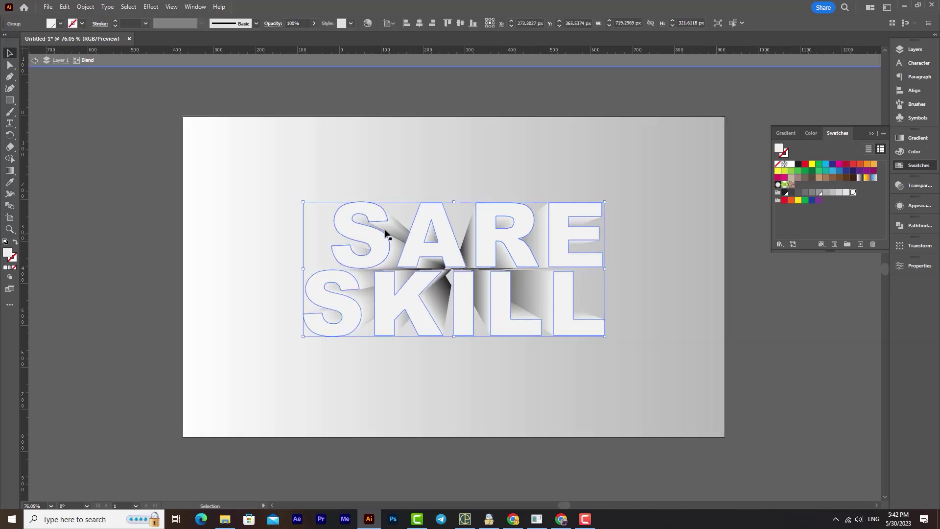
double_click(534, 72)
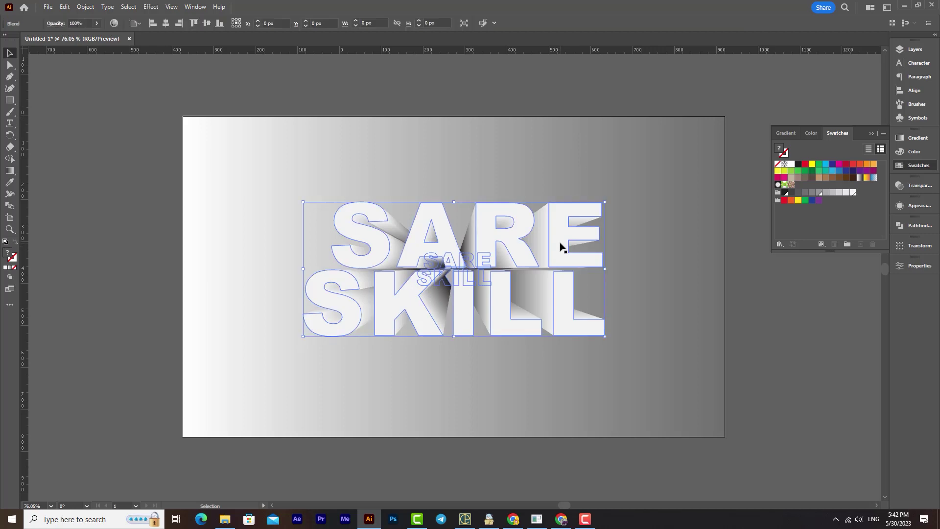
- Isolate the blend to select its large front text group, leave isolation, and paste a copy of the group in front
double_click(560, 243)
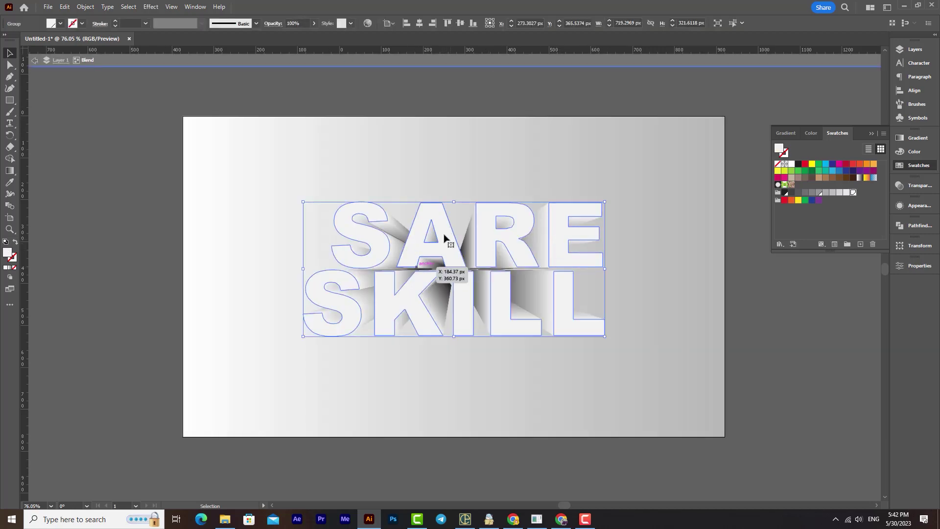
left_click(538, 58)
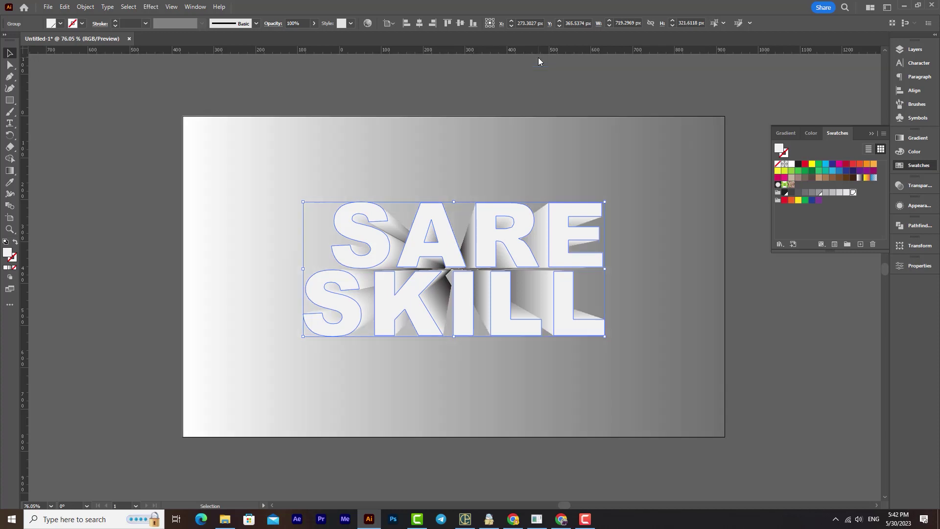
left_click(64, 7)
left_click(79, 54)
left_click(65, 7)
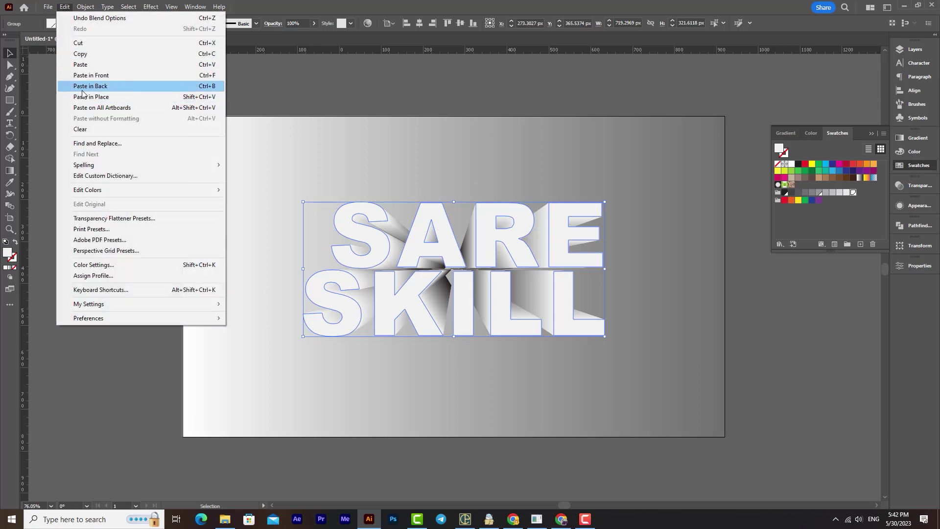
left_click(103, 79)
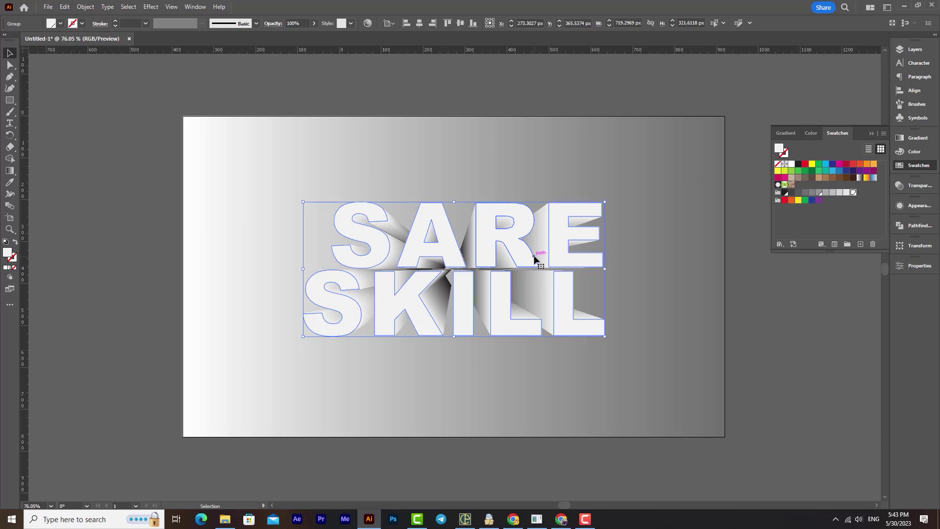
- Apply the background's gradient fill to the copied front text by sampling it with the Eyedropper
key("i")
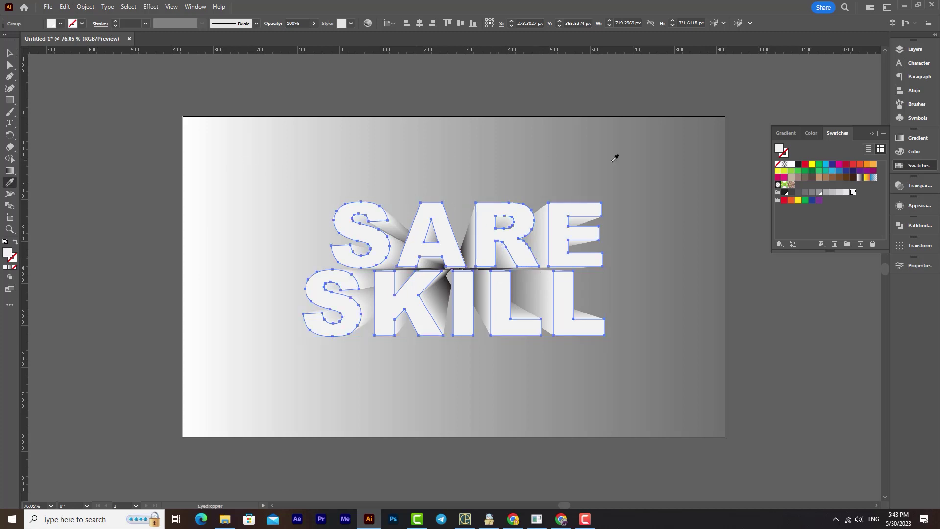
left_click(434, 156)
left_click(376, 161)
key("v")
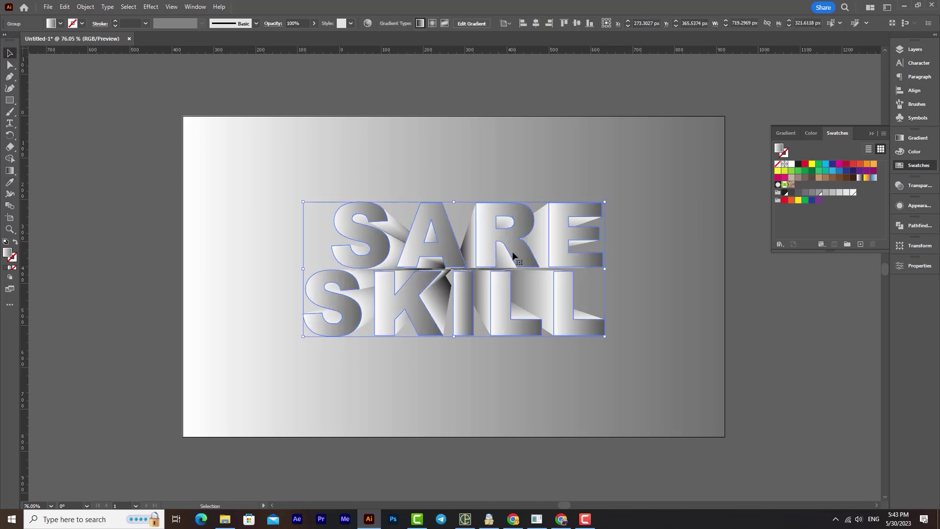
- Reverse the front text's gradient and set its angle to 30°
left_click(914, 138)
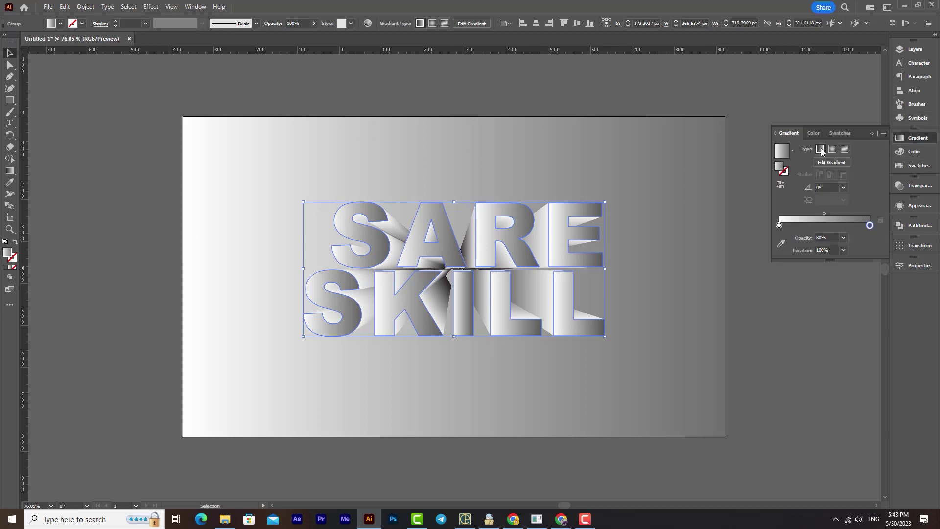
left_click(781, 186)
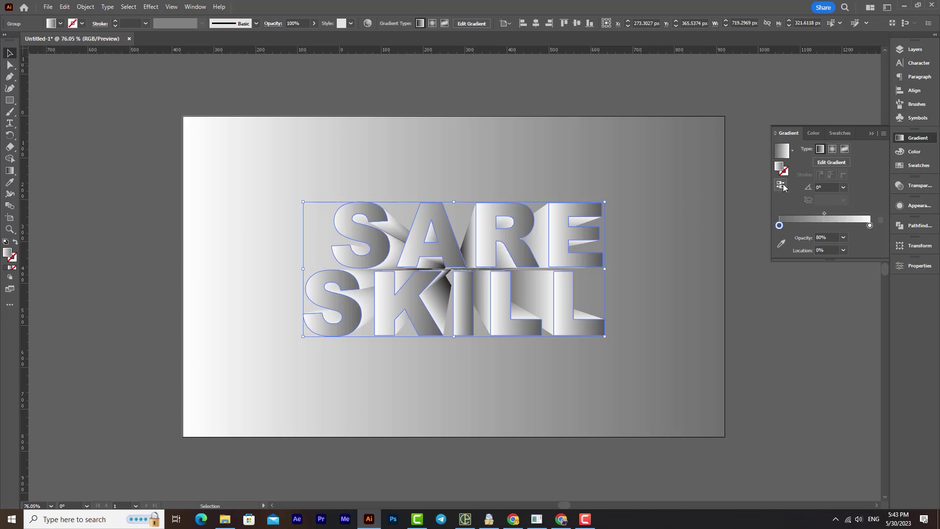
left_click(570, 254)
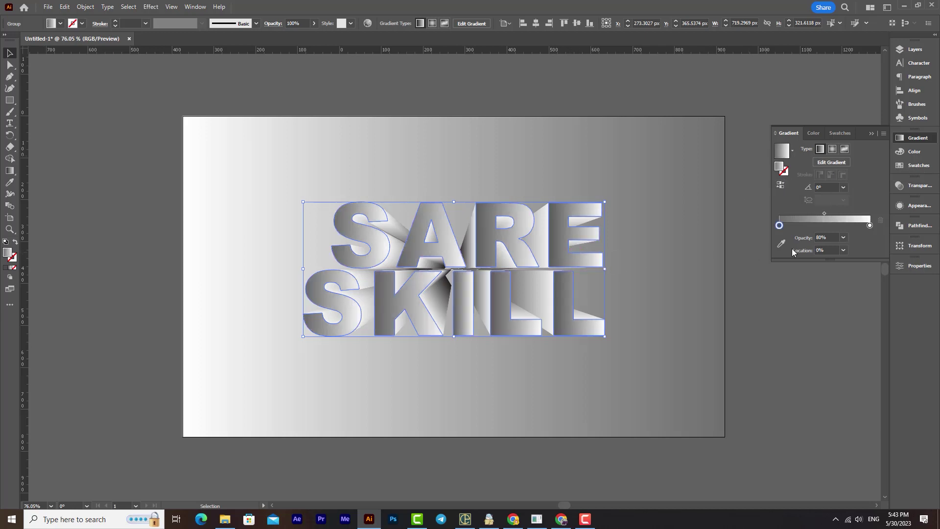
left_click(826, 188)
key("Up")
key("Up")
type("30")
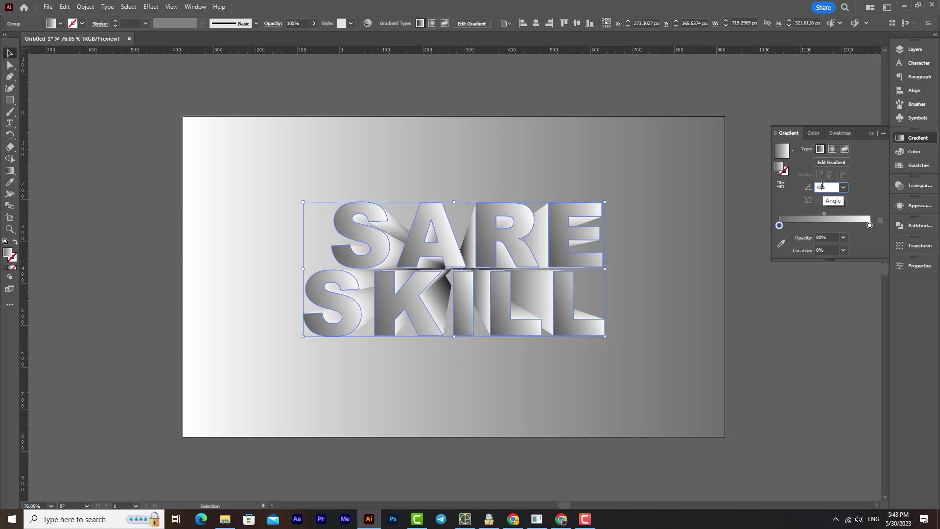
key("Return")
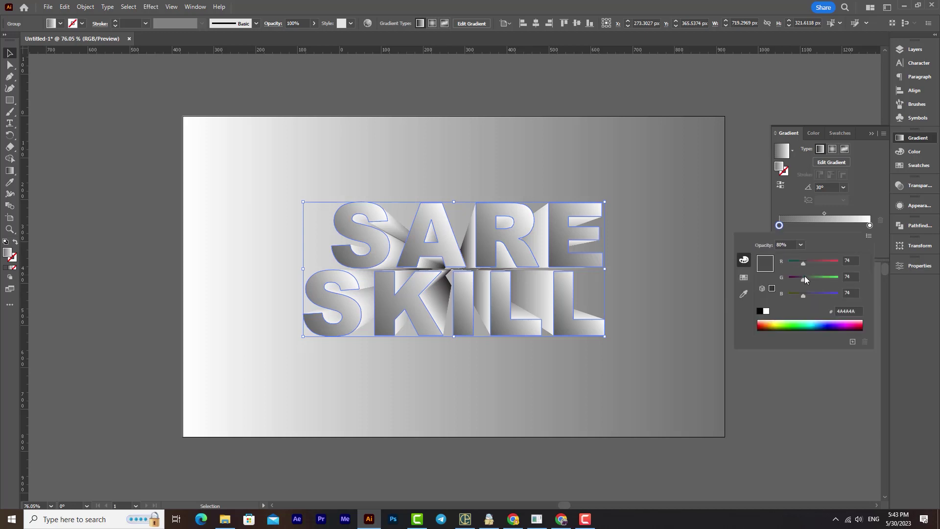
- Lower the opacity of the gradient's dark stop to 60%
left_click(843, 238)
left_click(855, 323)
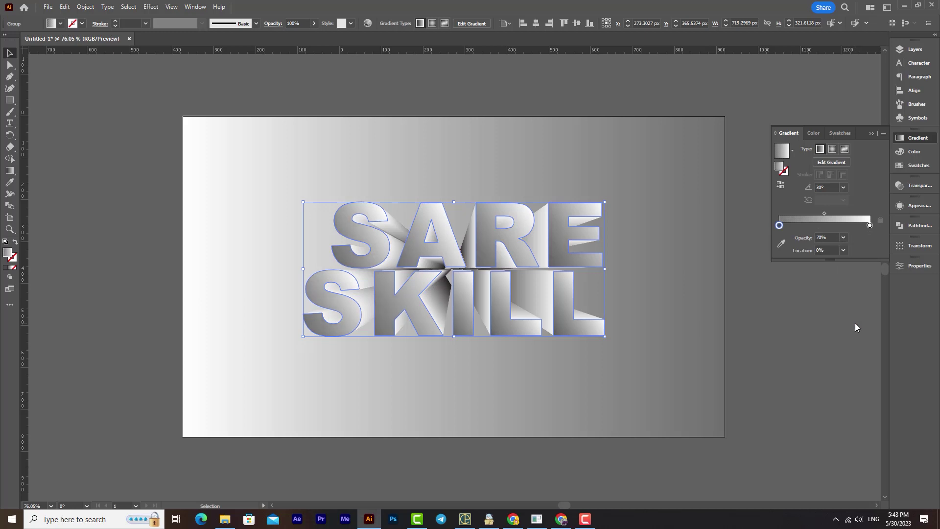
left_click(843, 237)
left_click(857, 311)
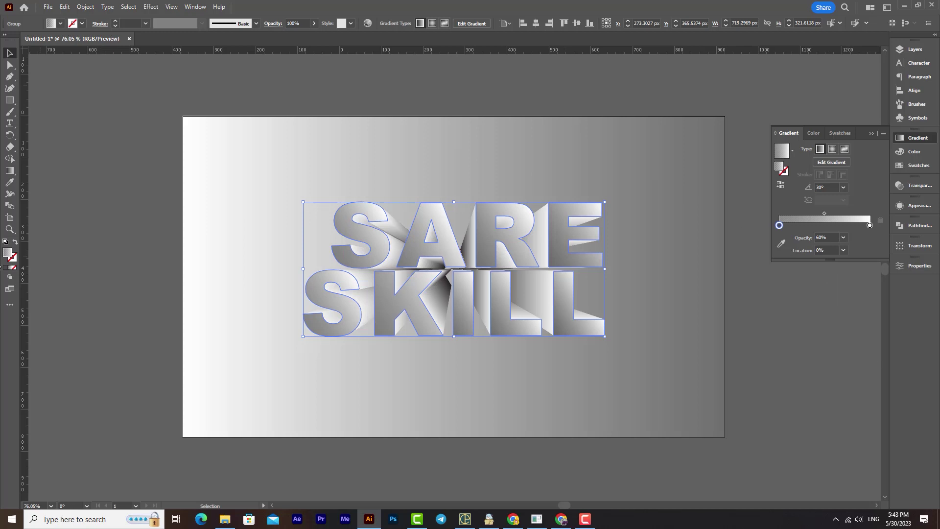
- Move the gradient text group out of the Blend to above it in Layer 1, and select that group
left_click(914, 49)
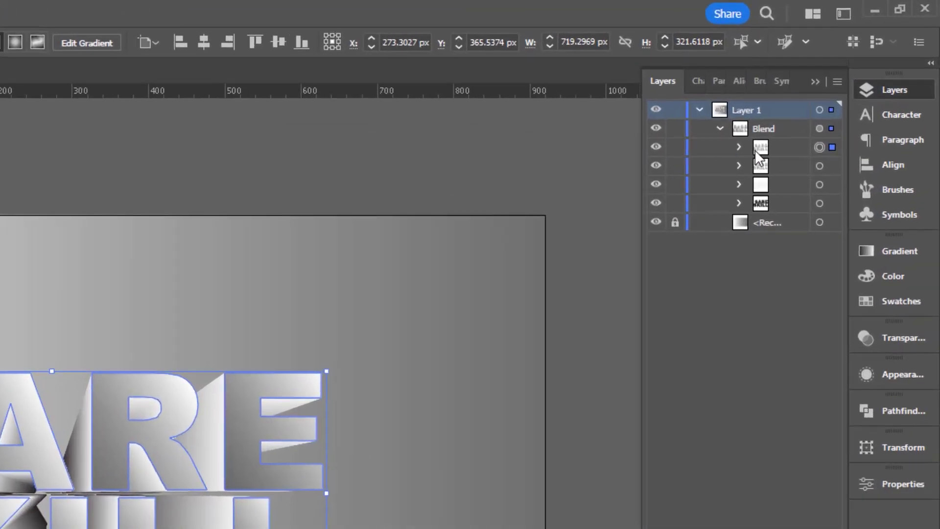
left_click(801, 93)
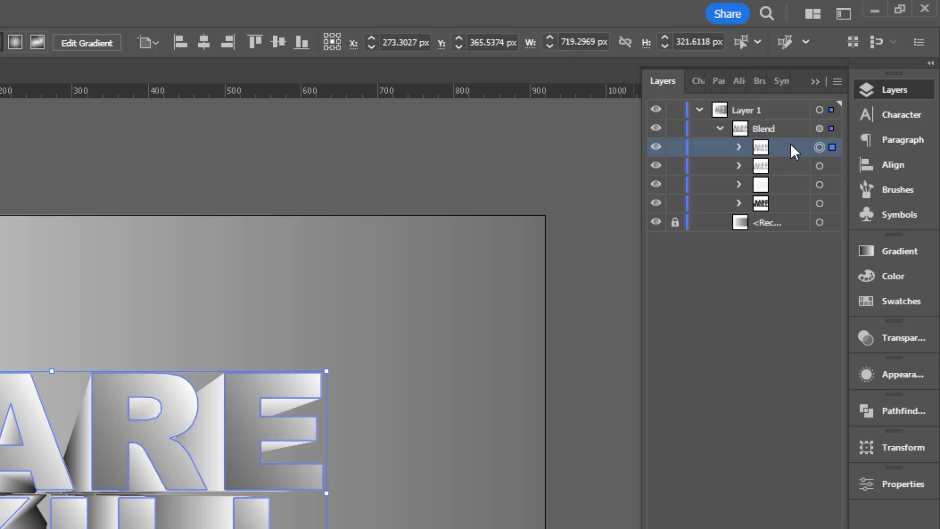
left_click_drag(785, 147, 763, 122)
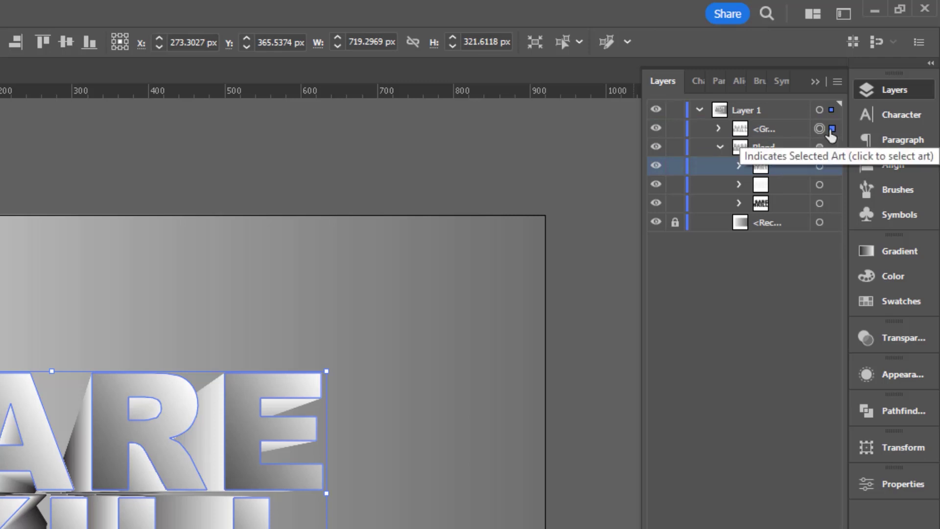
left_click(777, 128)
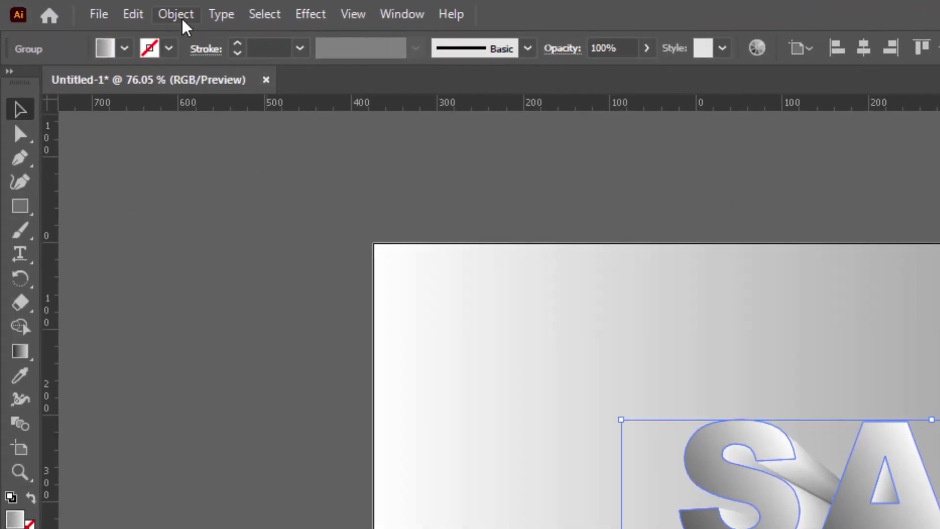
- Expand the gradient text group's fill to a gradient mesh
left_click(180, 18)
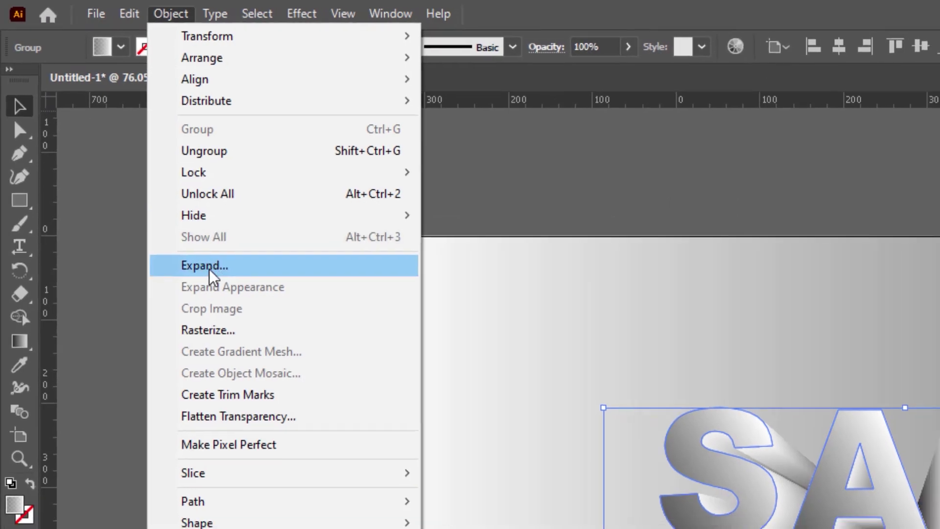
left_click(189, 273)
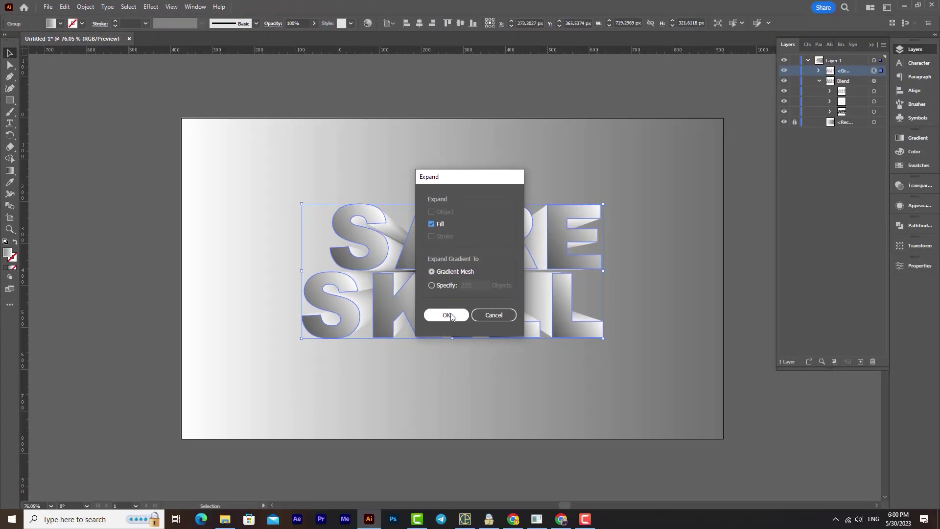
left_click(448, 315)
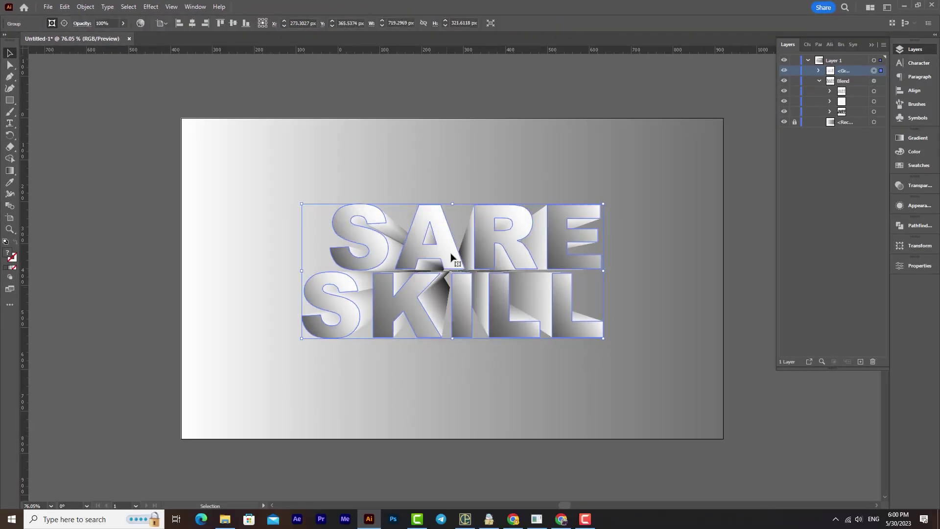
left_click_drag(529, 213, 563, 227)
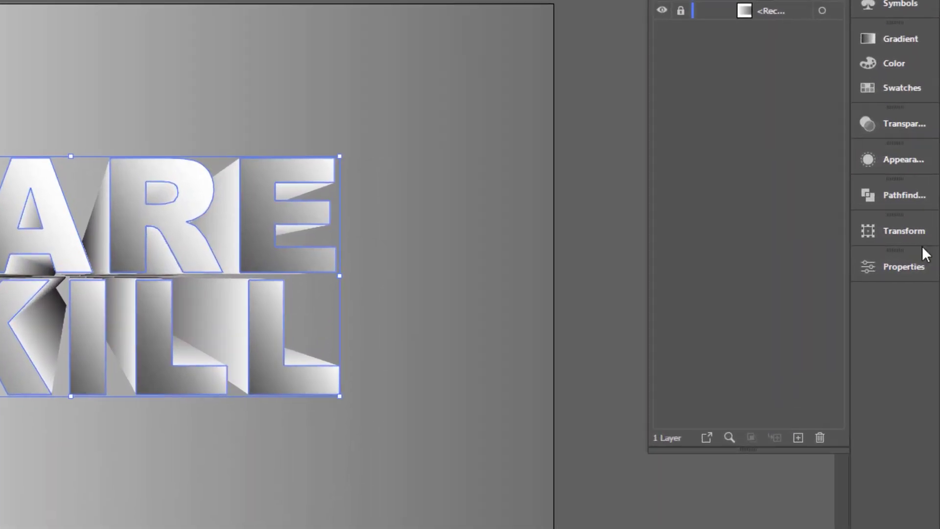
- Flip the expanded text vertically and move it down directly beneath the 3D text, to about Y 684.5 px
left_click(905, 262)
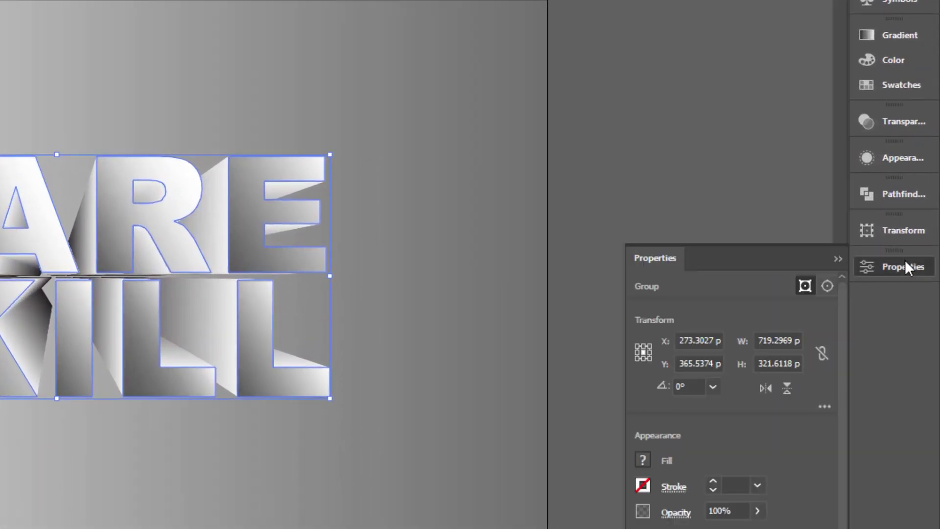
left_click(789, 384)
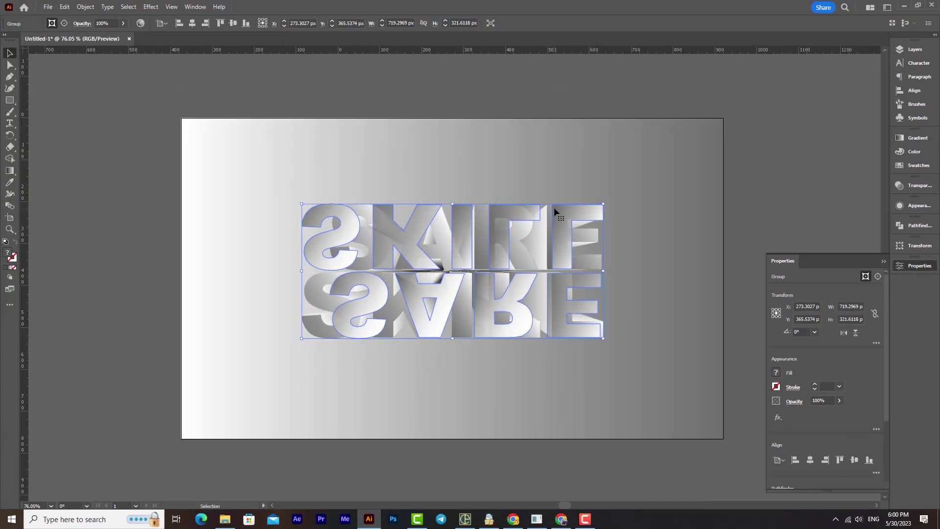
key("Down")
key("Down")
key("Down")
key("Down")
key("Down")
key("Down")
key("Down")
key("Down")
key("Down")
key("Down")
key("Down")
key("Down")
key("Down")
key("Down")
key("Down")
key("Down")
key("Down")
key("Down")
key("Down")
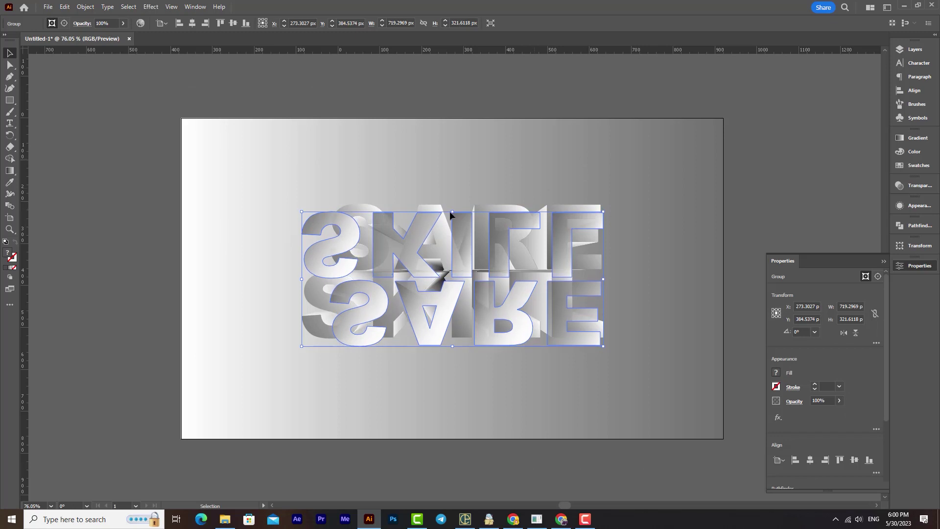
left_click_drag(473, 225, 472, 345)
key("F7")
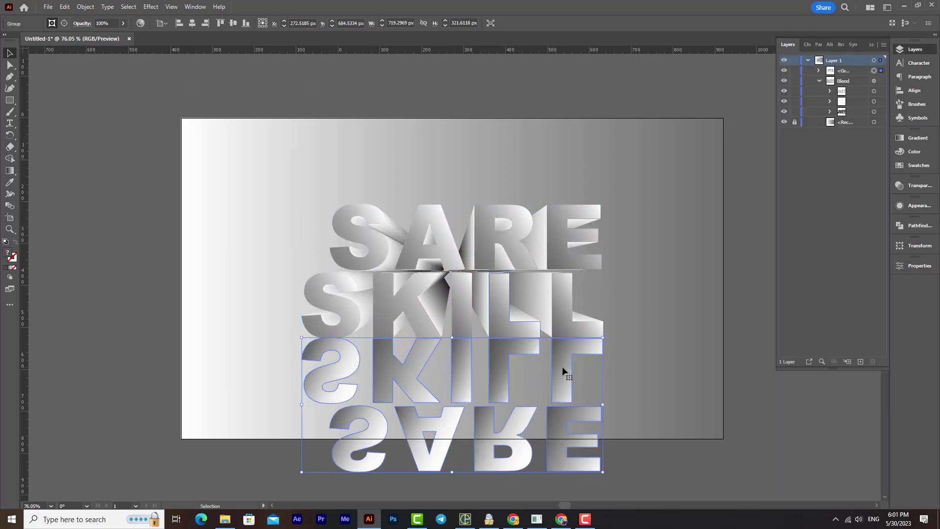
- Compare several light gray swatches on the flipped text and fill it with the third-lightest one in the grays group
left_click(919, 166)
left_click(839, 193)
left_click(846, 192)
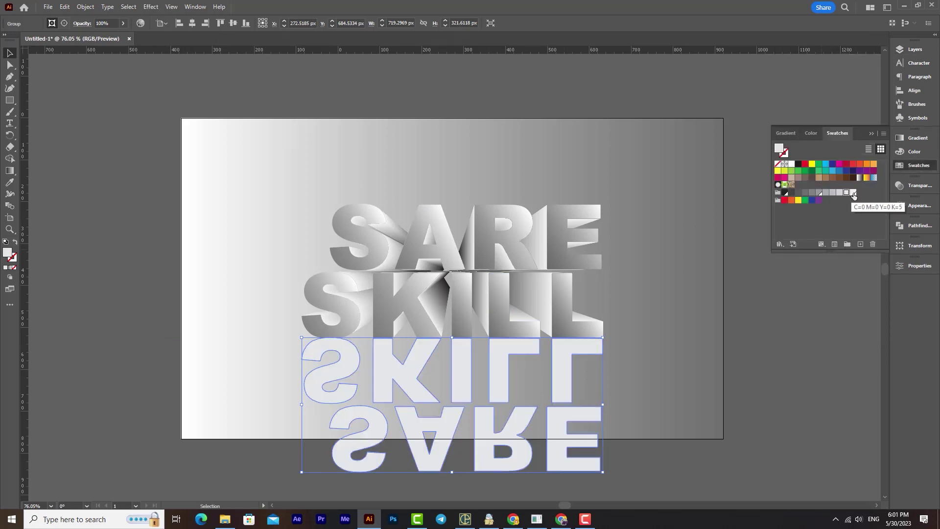
left_click(833, 193)
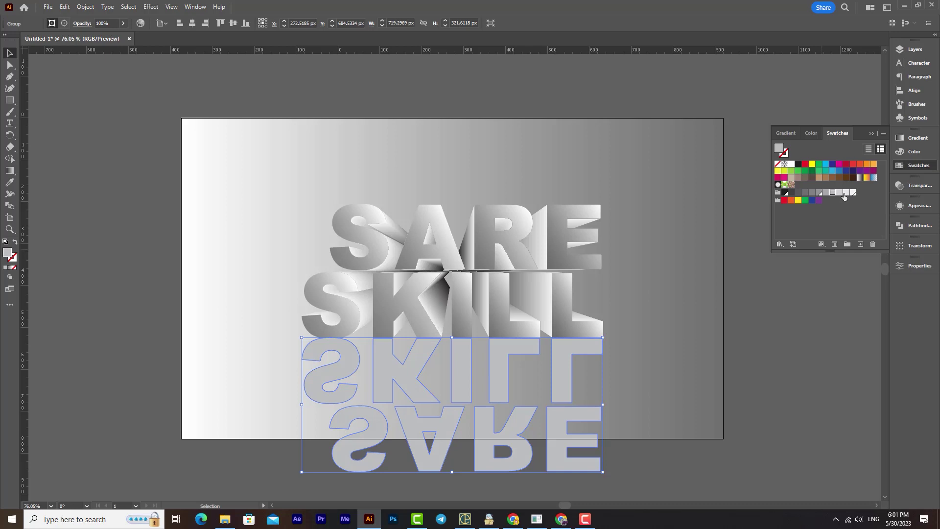
left_click(839, 193)
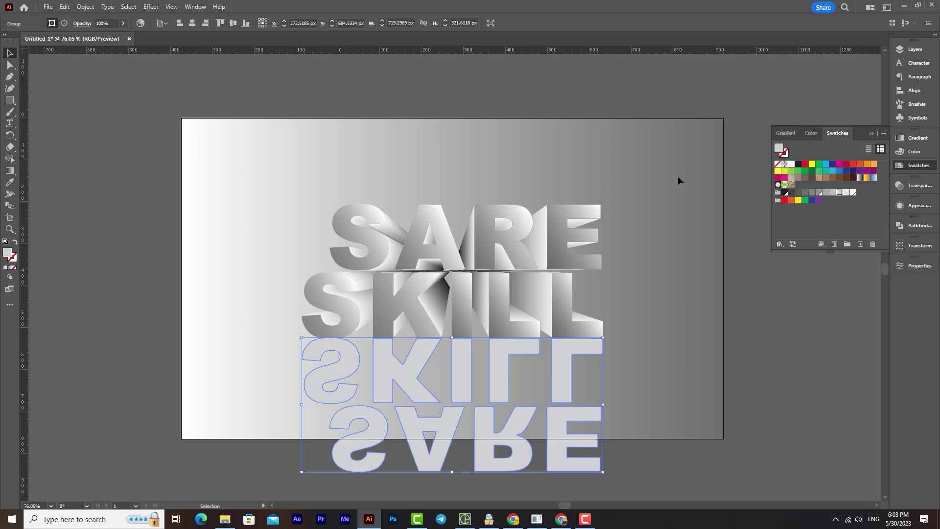
- Move all the text up and slightly left so the whole flipped reflection fits on the artboard
key("ctrl+a")
left_click_drag(556, 409, 640, 404)
- Select only the flipped reflection text and set its opacity to 50%
left_click(540, 413)
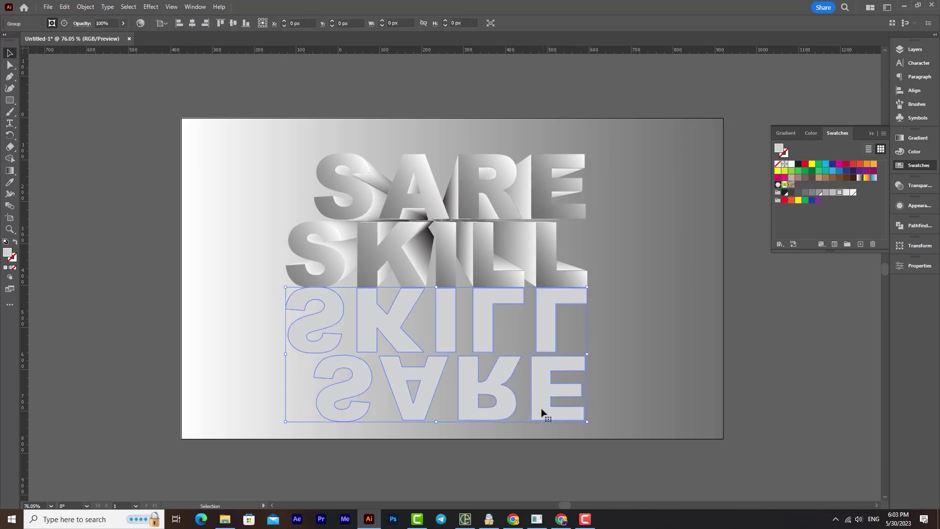
left_click(116, 23)
scroll(109, 23, "down", 2)
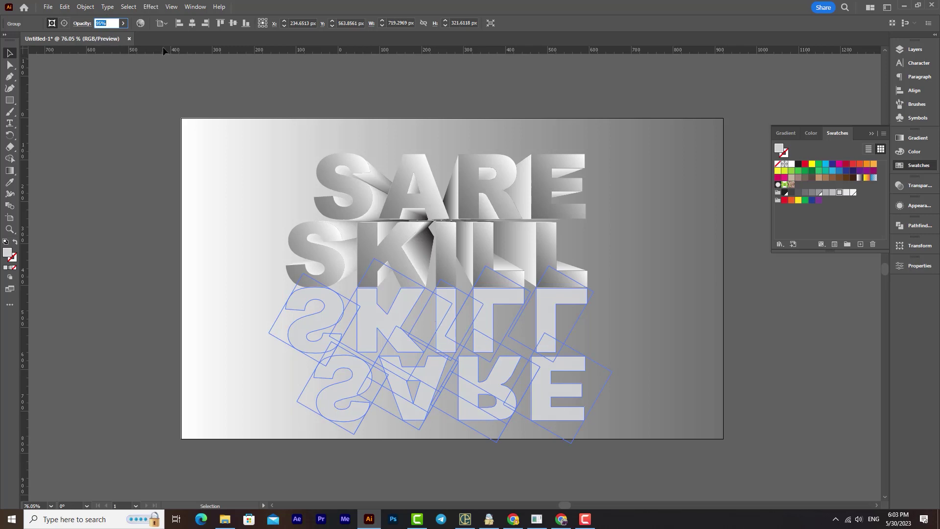
type("50")
key("Return")
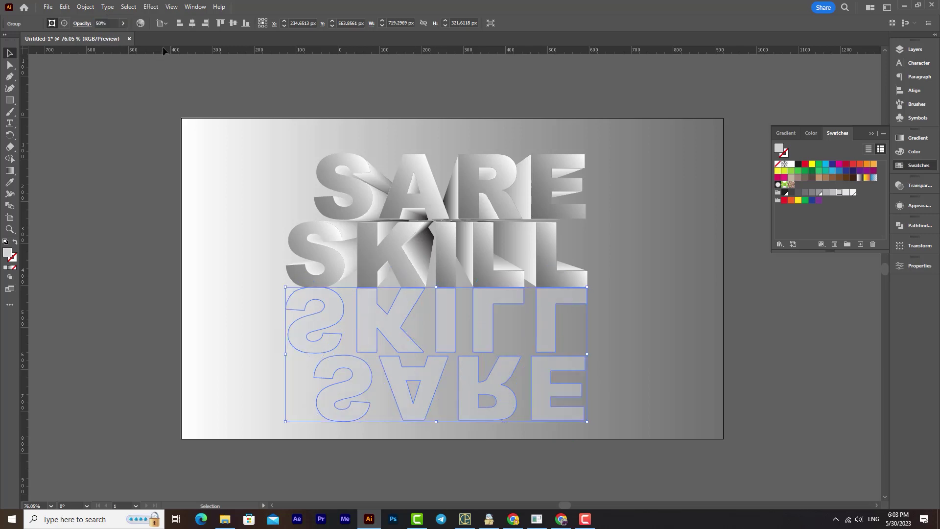
- Reduce the opacity of the flipped reflection text to 30%
left_click(615, 289)
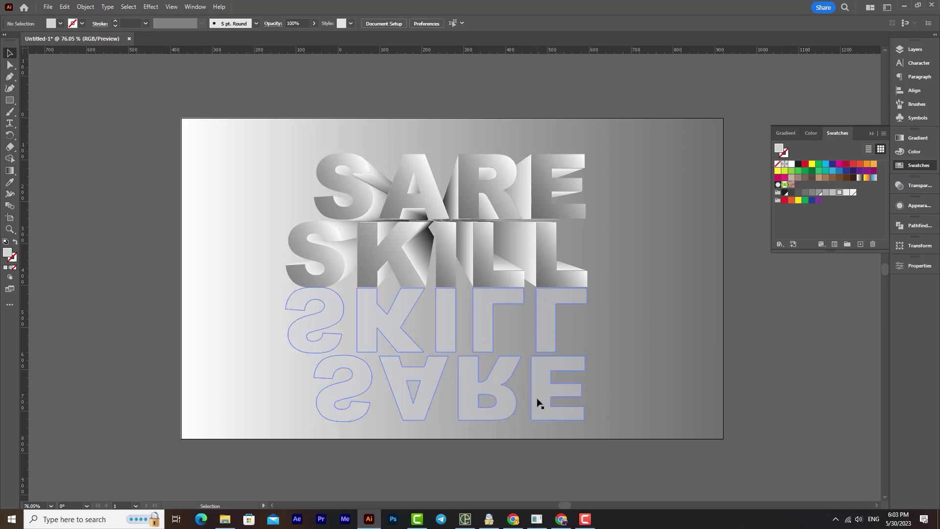
left_click(537, 402)
left_click(112, 24)
type("30")
key("Return")
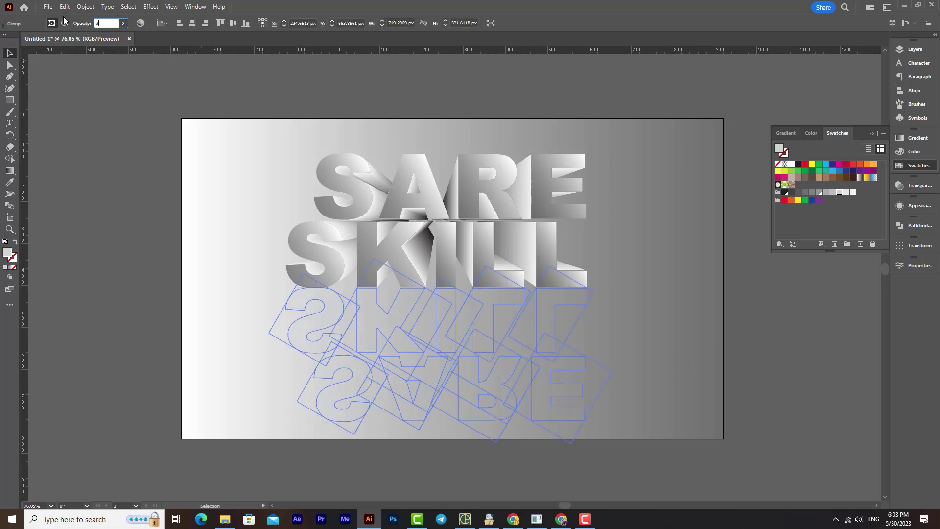
- Arrange the flipped reflection text behind the 3D text in the stacking order
right_click(550, 309)
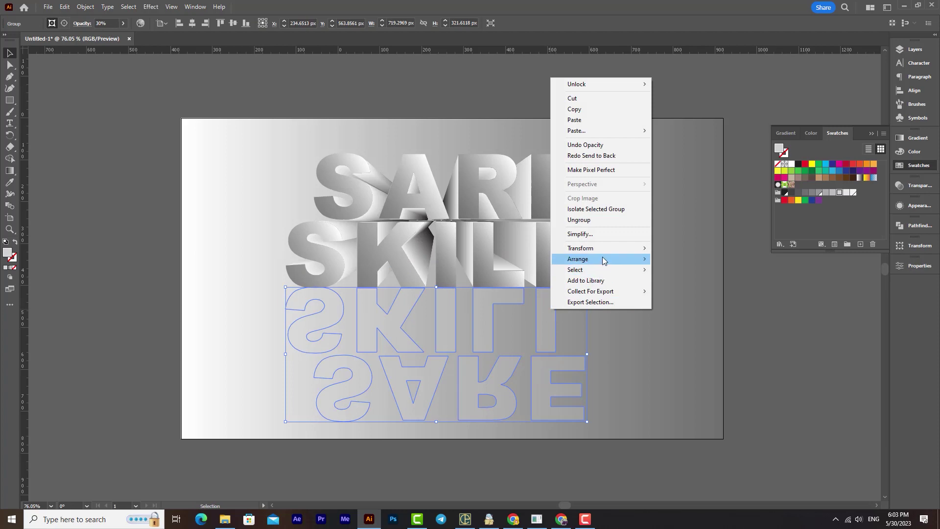
mouse_move(602, 259)
left_click(691, 281)
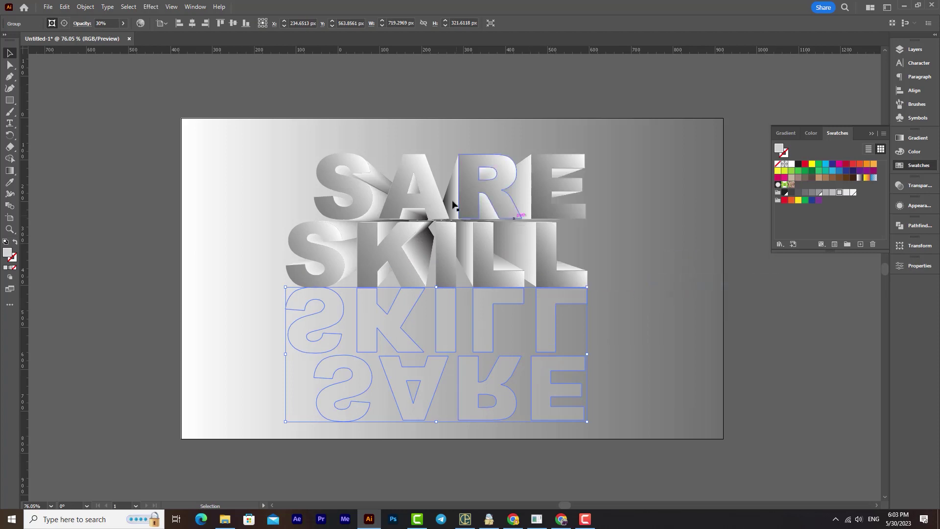
left_click(865, 340)
left_click(542, 315)
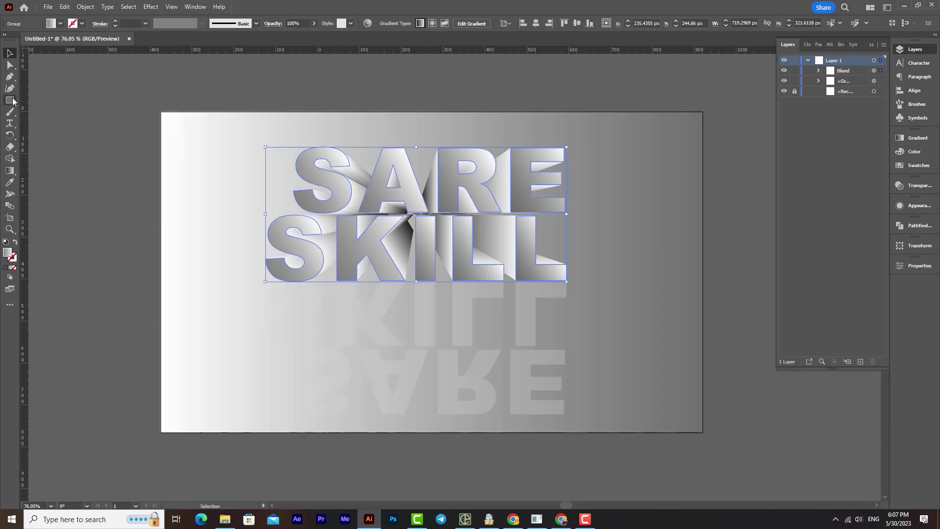
- Draw a rectangle covering the whole artboard, about 1294 by 762 px, and switch its fill from gradient to solid color
key("m")
left_click_drag(161, 112, 703, 431)
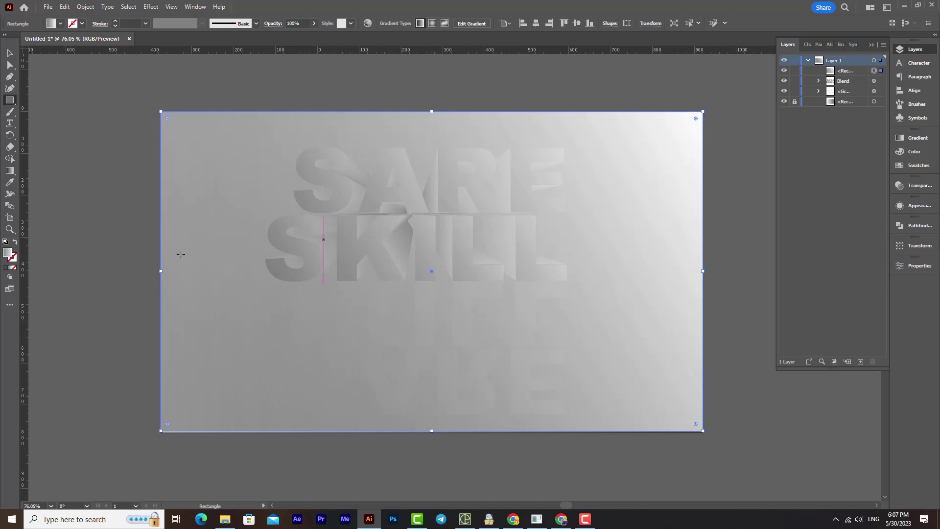
left_click(7, 271)
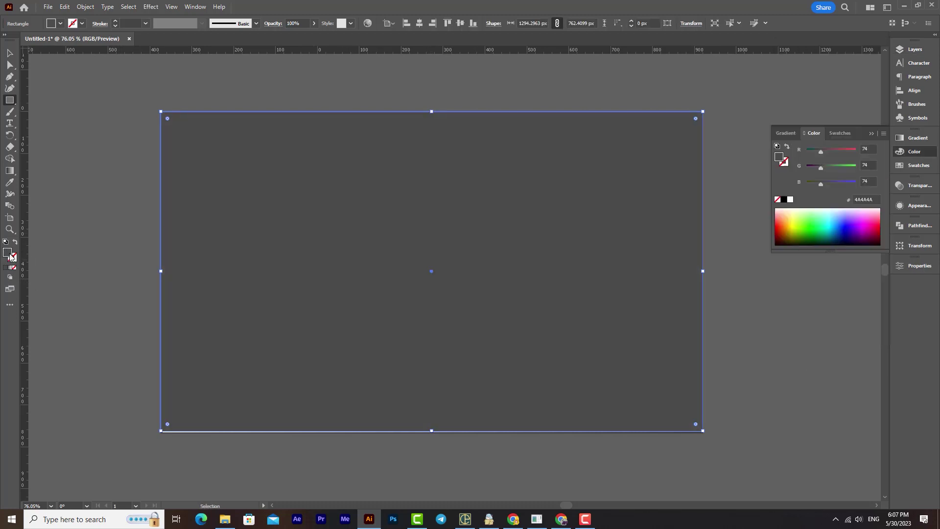
- Fill the artboard-sized rectangle with the bright purple #BC4FFC
double_click(7, 252)
left_click(672, 161)
left_click_drag(693, 172, 640, 149)
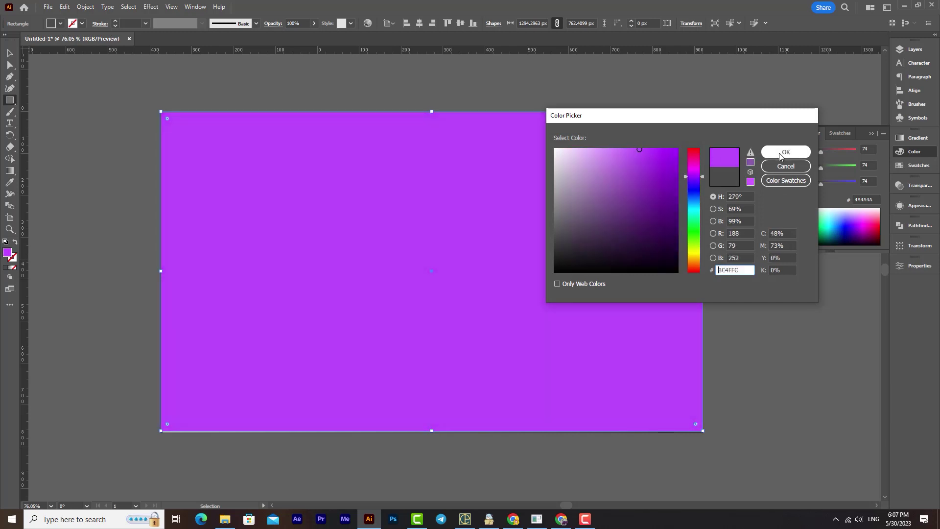
left_click(786, 152)
- Set the purple rectangle's blending mode to Color and display the document's layer list
left_click(931, 250)
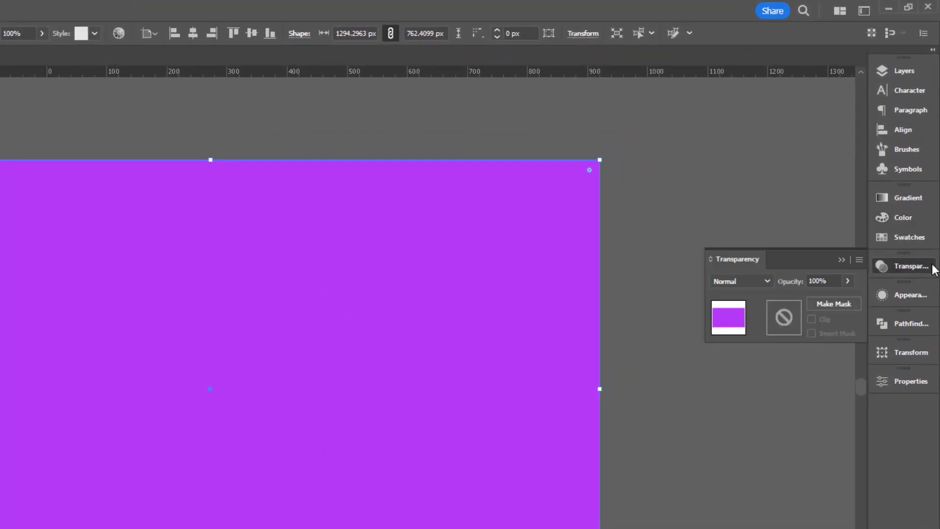
left_click(755, 286)
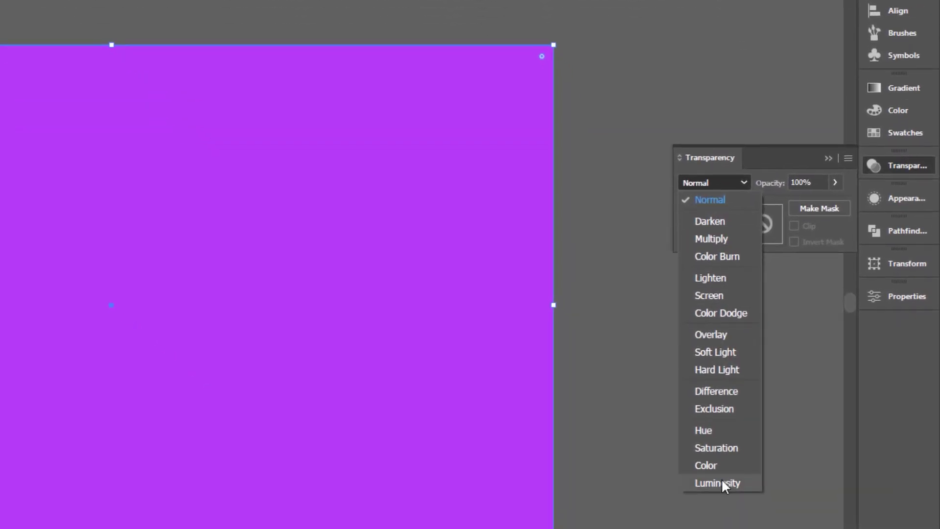
left_click(717, 467)
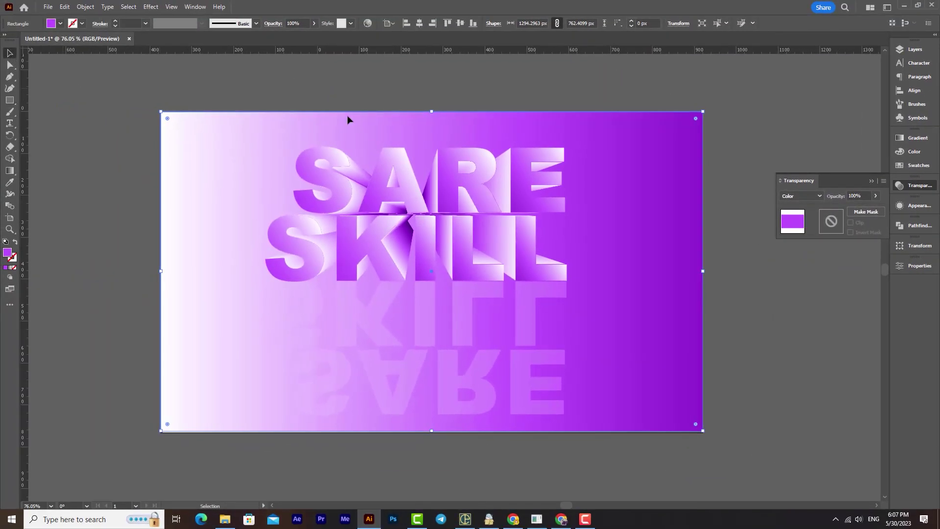
left_click(914, 49)
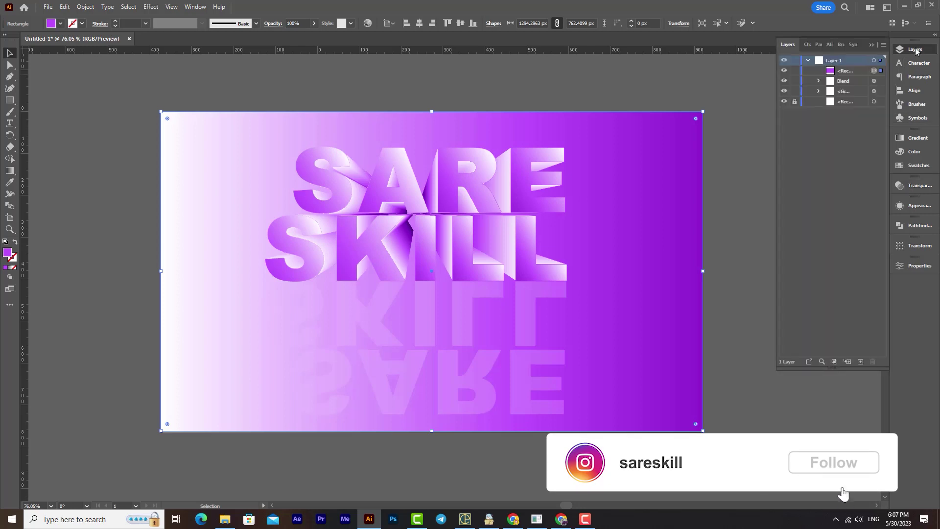
- Try other hues for the overlay rectangle's fill, discard the color change and deselect the rectangle
double_click(7, 252)
left_click_drag(688, 195, 695, 251)
left_click(786, 166)
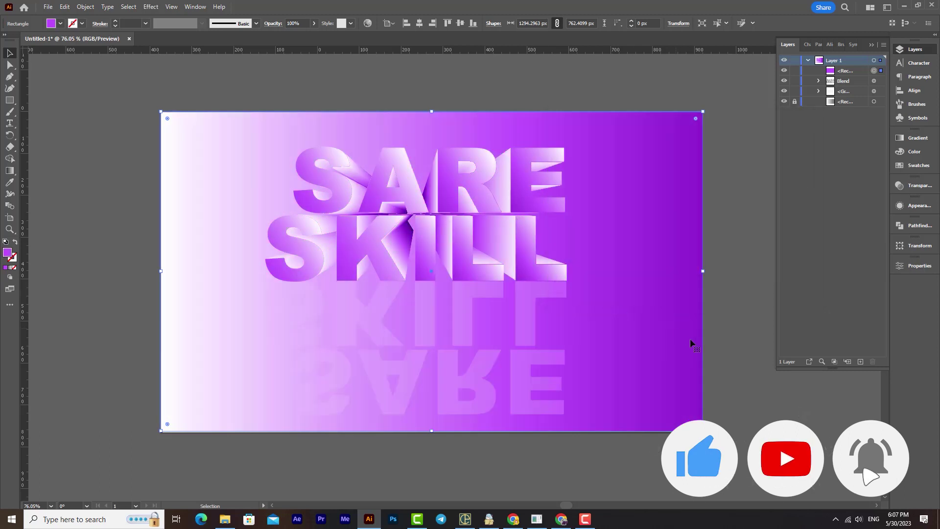
left_click(749, 396)
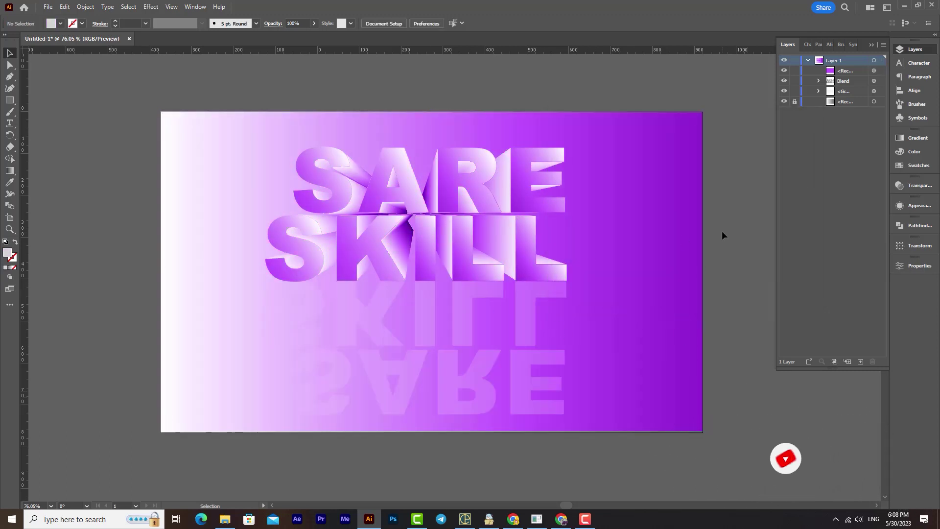